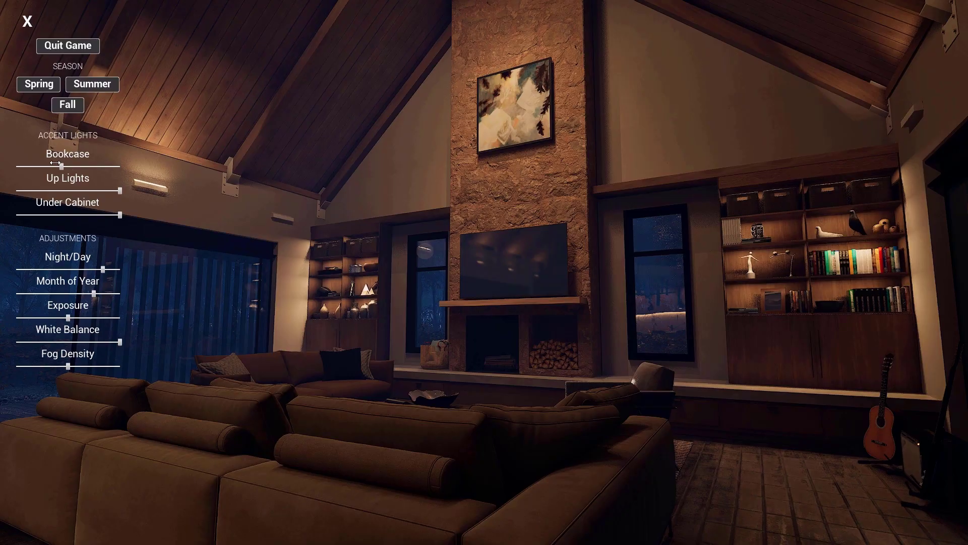
Step: Dim the Bookcase accent lights and turn the Up Lights down to their minimum
{"action": "left_click_drag", "start_coordinate": [55, 166], "coordinate": [38, 165]}
{"action": "left_click_drag", "start_coordinate": [118, 191], "coordinate": [10, 195]}
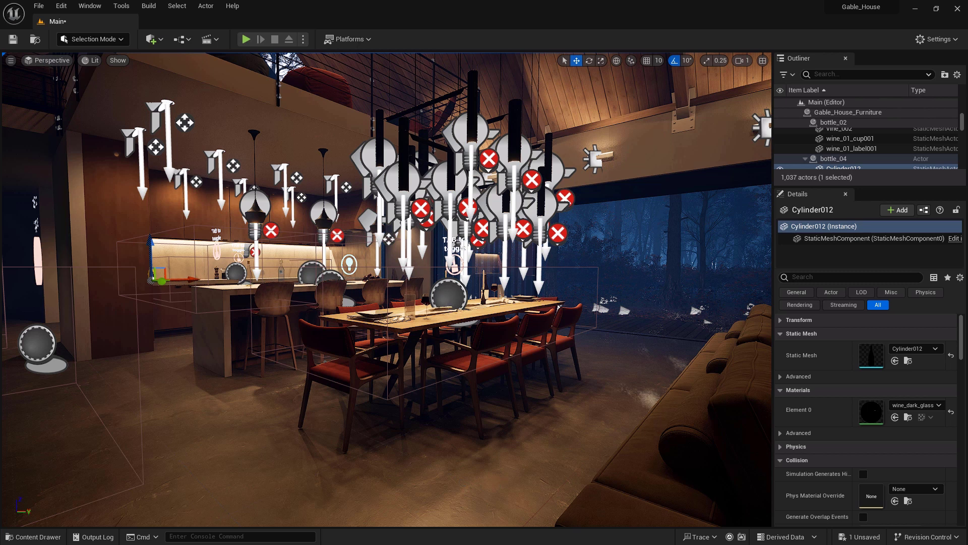
Step: Select the dining chair sollos_anna007 in the viewport and open the Level Blueprint
{"action": "left_click", "coordinate": [475, 309]}
{"action": "left_click", "coordinate": [454, 393]}
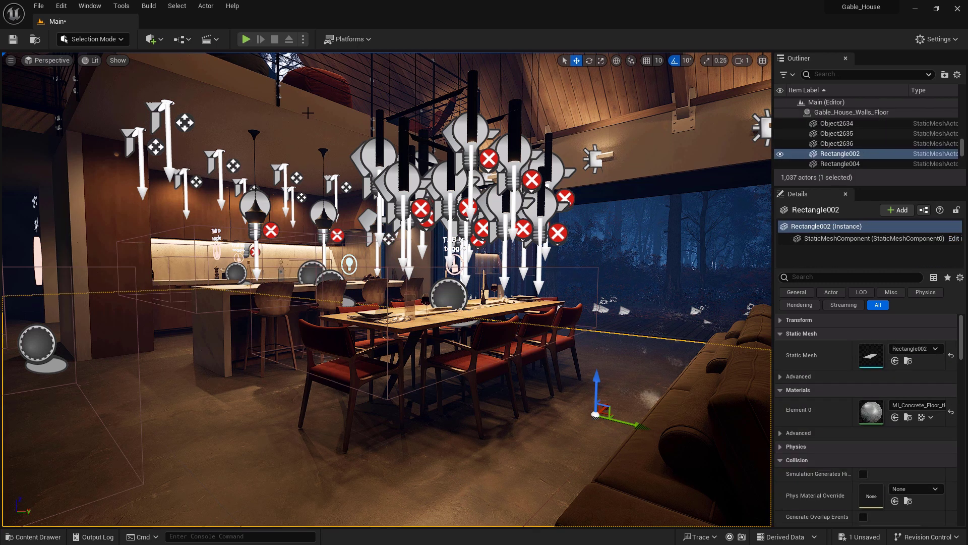
{"action": "right_click_drag", "start_coordinate": [558, 395], "coordinate": [532, 425]}
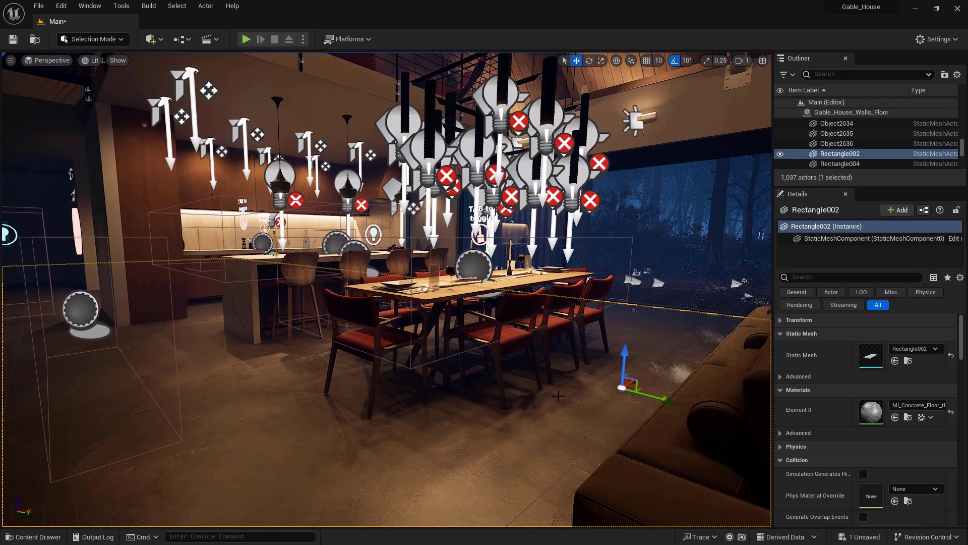
{"action": "left_click", "coordinate": [497, 333]}
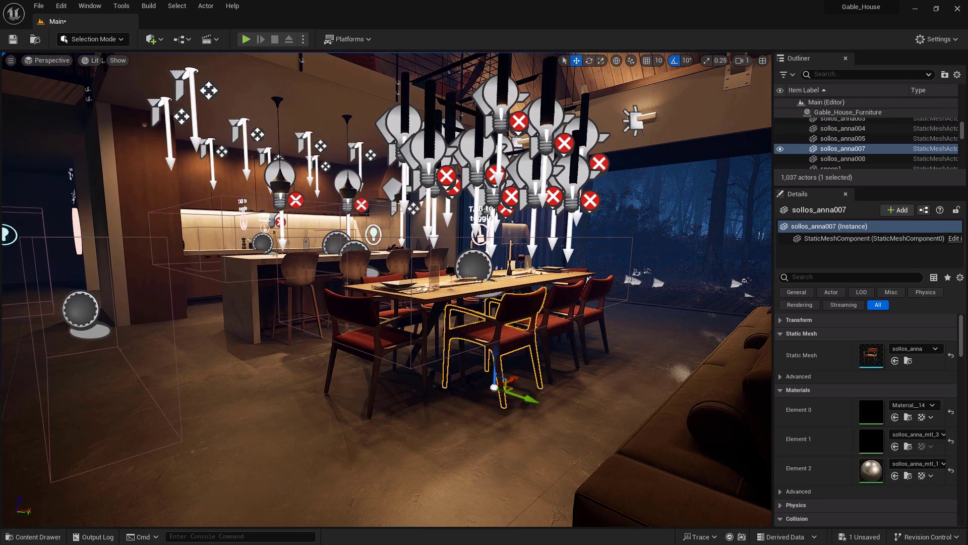
{"action": "left_click", "coordinate": [186, 42]}
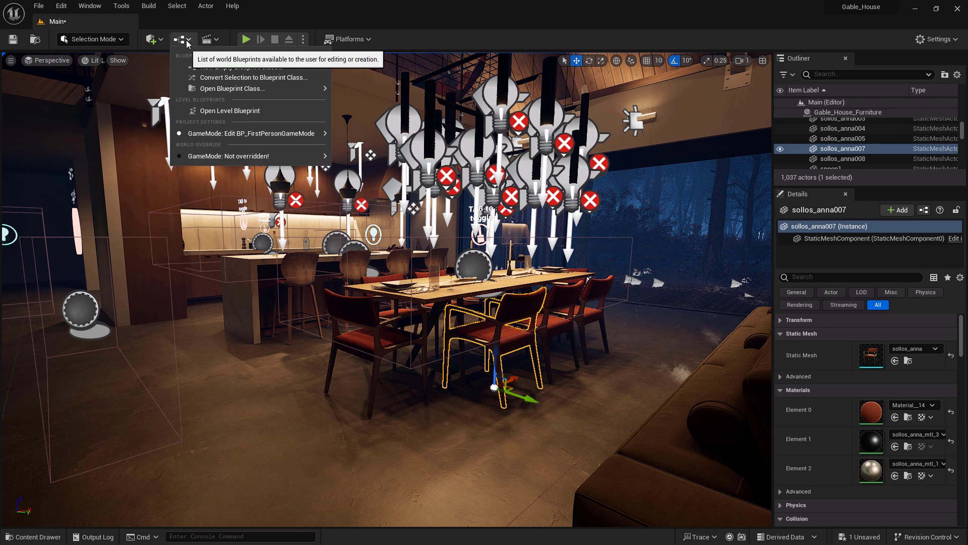
{"action": "left_click", "coordinate": [232, 111]}
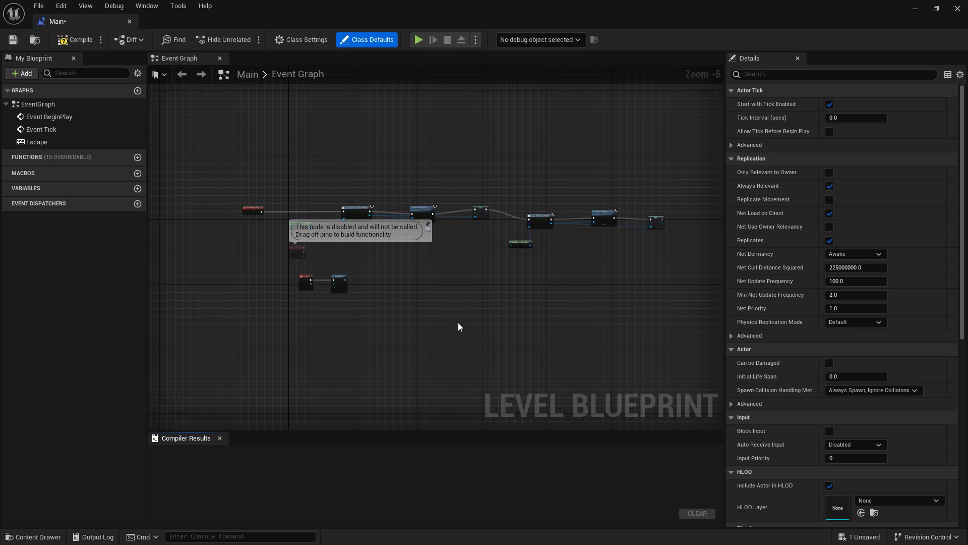
Step: Create a reference to sollos_anna007 in the Event Graph and place it below the Escape and Quit Game nodes
{"action": "scroll", "coordinate": [303, 334], "scroll_direction": "up", "scroll_amount": 4}
{"action": "scroll", "coordinate": [336, 346], "scroll_direction": "down", "scroll_amount": 2}
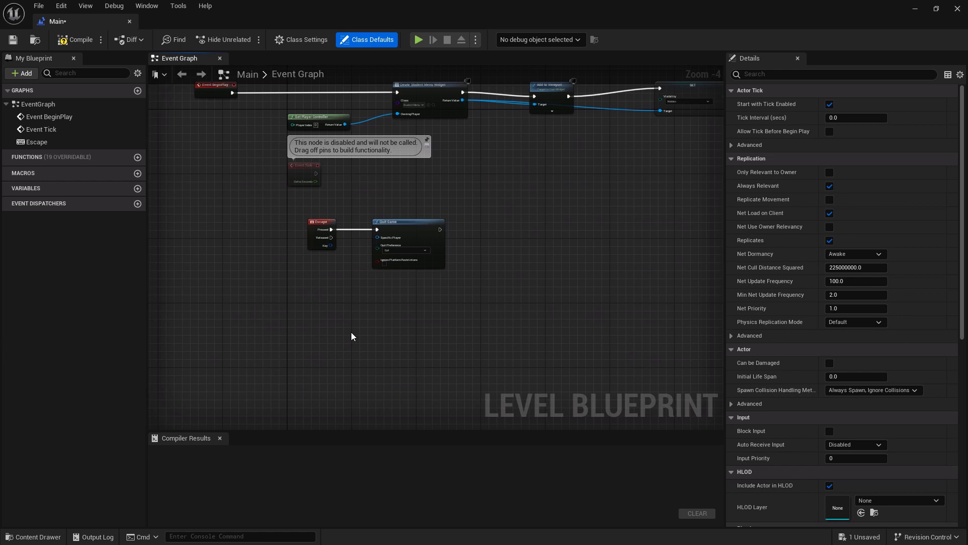
{"action": "right_click", "coordinate": [351, 332]}
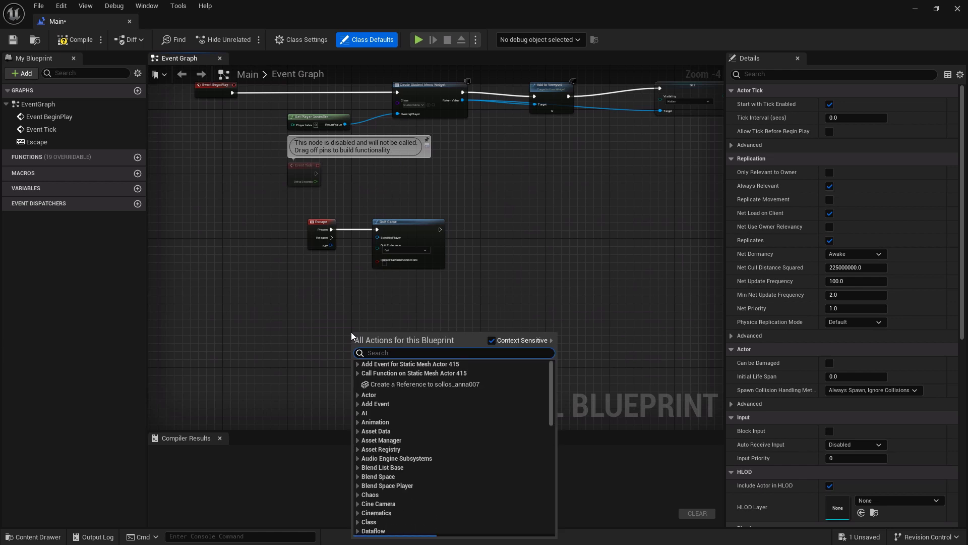
{"action": "left_click", "coordinate": [399, 385]}
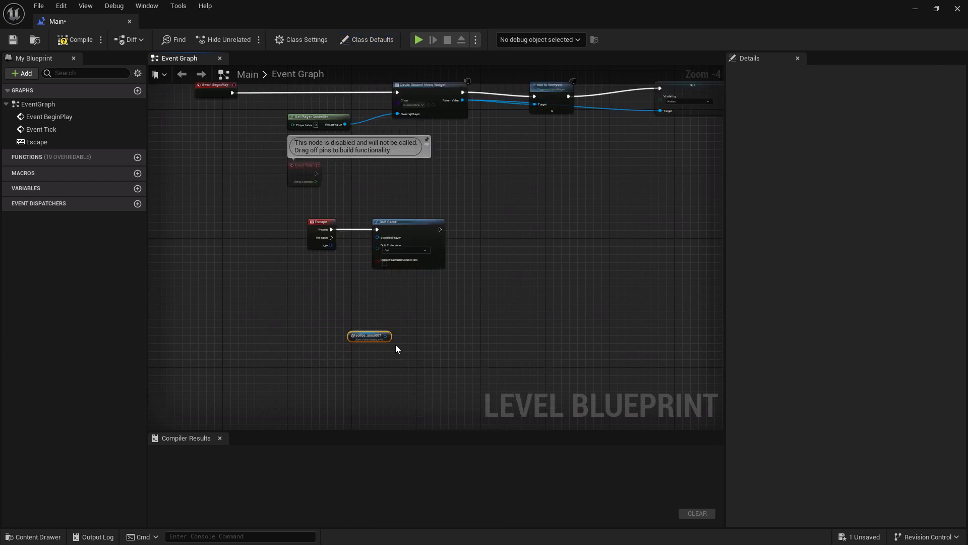
{"action": "scroll", "coordinate": [366, 335], "scroll_direction": "up", "scroll_amount": 4}
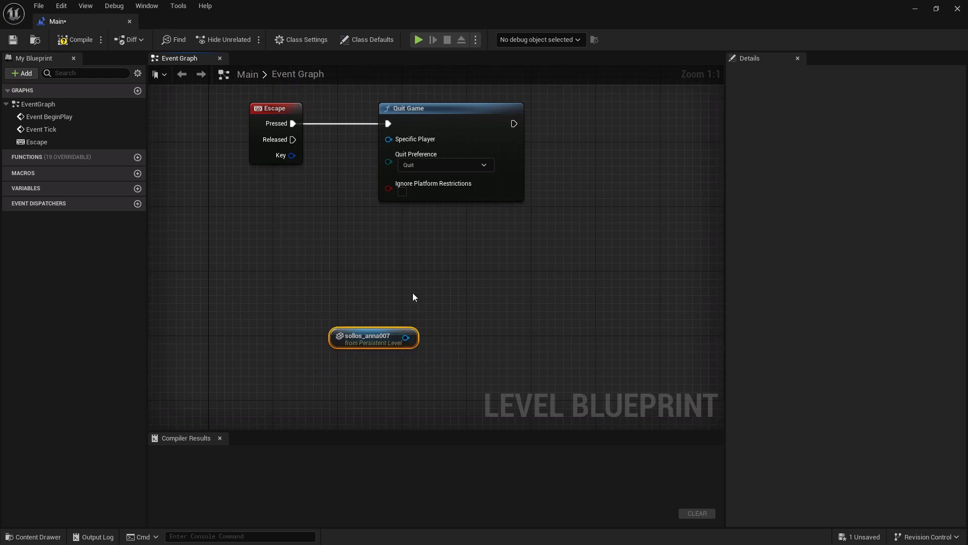
{"action": "scroll", "coordinate": [462, 295], "scroll_direction": "down", "scroll_amount": 3}
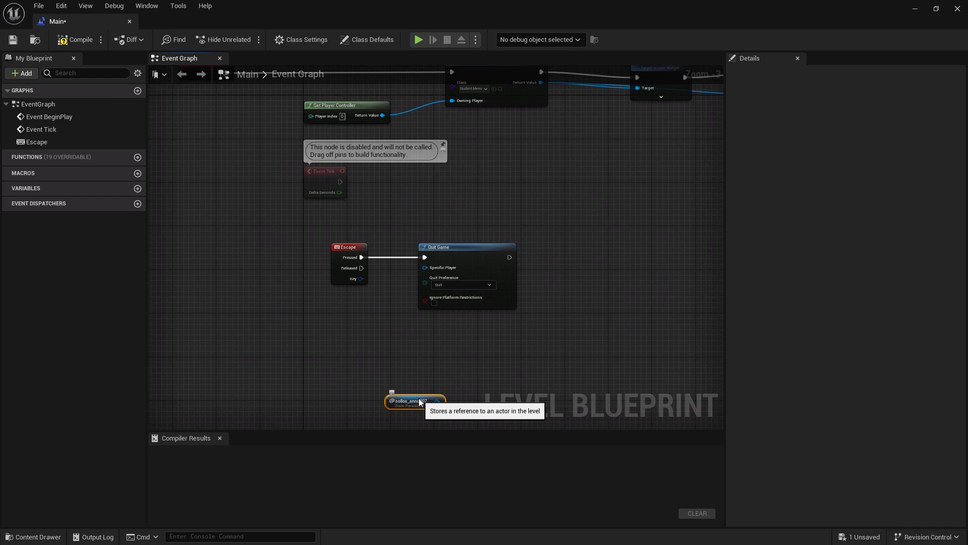
{"action": "left_click_drag", "start_coordinate": [419, 398], "coordinate": [432, 353]}
{"action": "scroll", "coordinate": [423, 370], "scroll_direction": "up", "scroll_amount": 1}
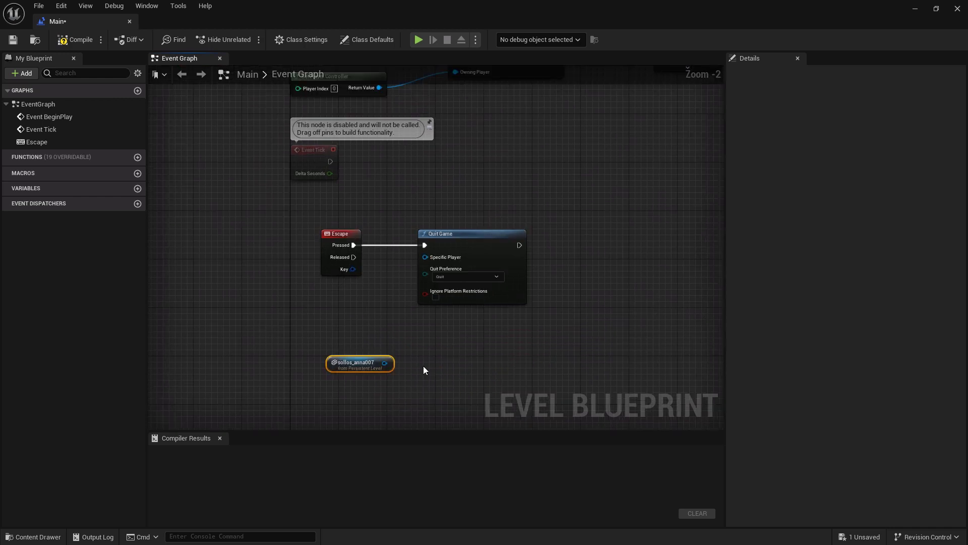
{"action": "scroll", "coordinate": [424, 369], "scroll_direction": "up", "scroll_amount": 1}
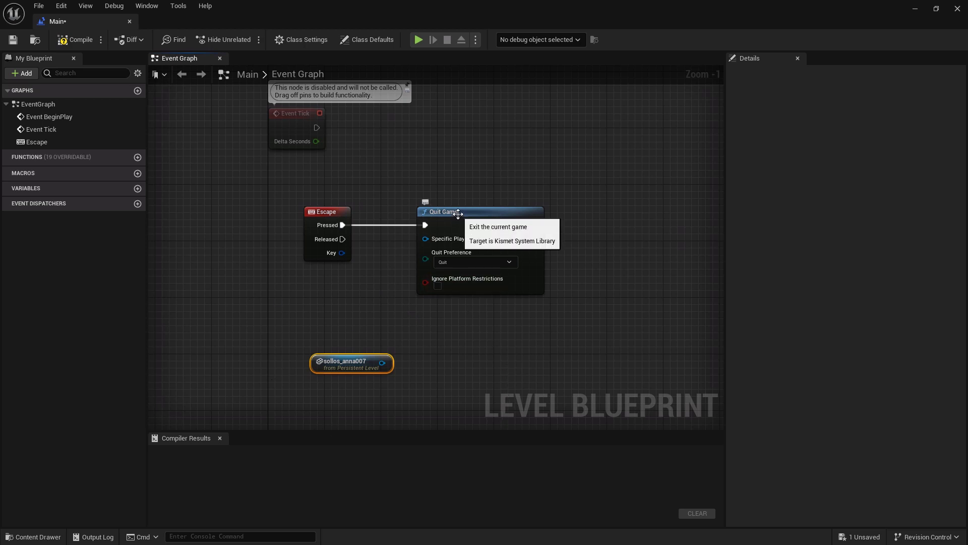
{"action": "left_click_drag", "start_coordinate": [321, 214], "coordinate": [293, 221]}
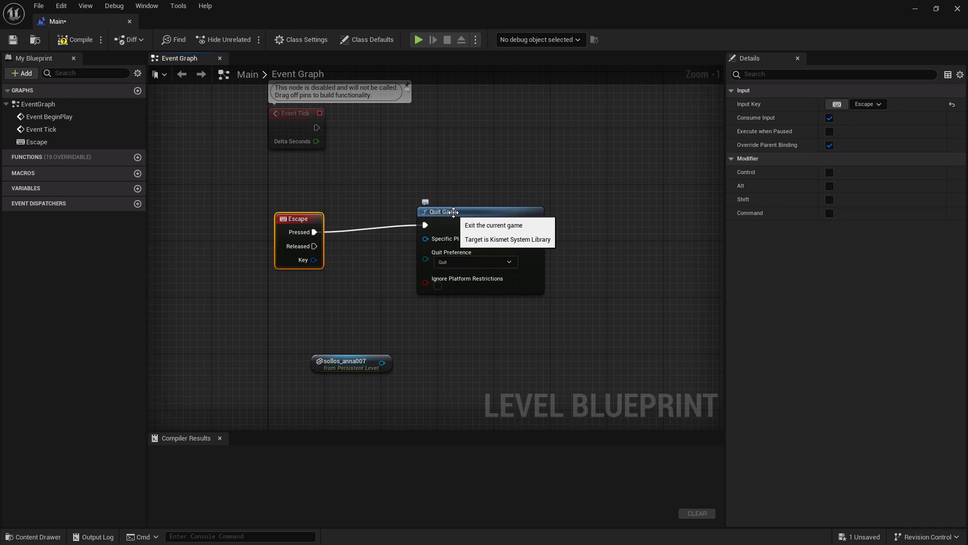
{"action": "left_click", "coordinate": [313, 232], "text": "alt"}
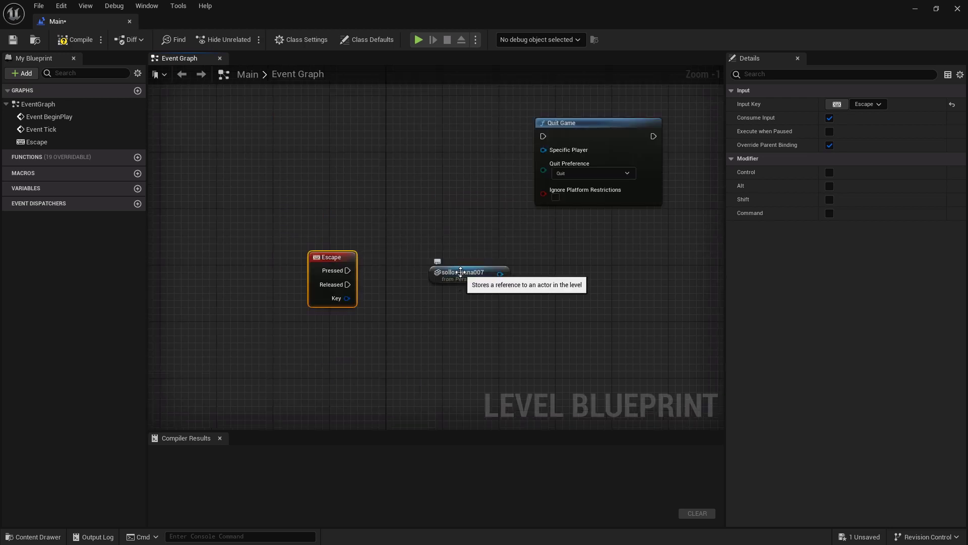
{"action": "left_click_drag", "start_coordinate": [461, 272], "coordinate": [416, 350]}
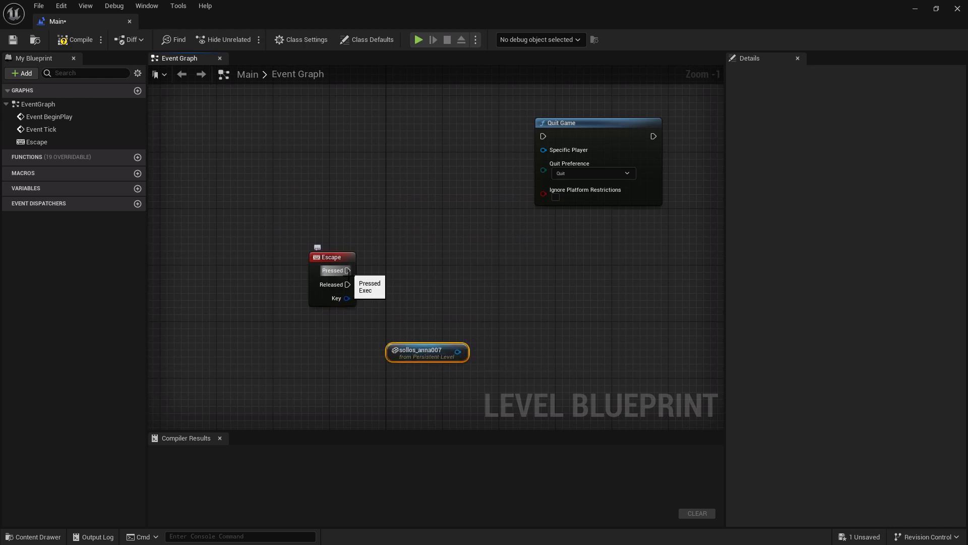
Step: Pull a wire from the sollos_anna007 reference and search its available actions for "set vis"
{"action": "left_click_drag", "start_coordinate": [458, 351], "coordinate": [528, 304]}
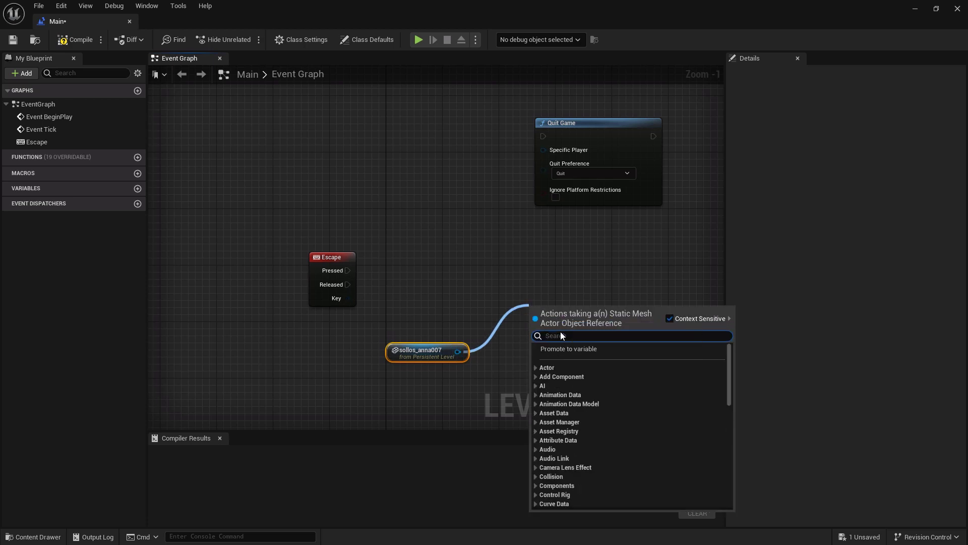
{"action": "type", "text": "set vis"}
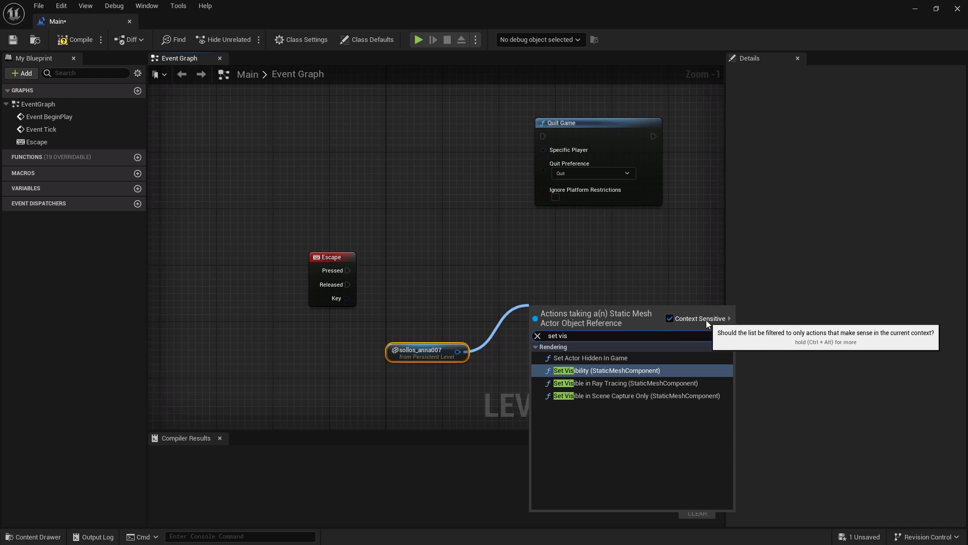
{"action": "left_click", "coordinate": [670, 317]}
{"action": "scroll", "coordinate": [589, 405], "scroll_direction": "down", "scroll_amount": 2}
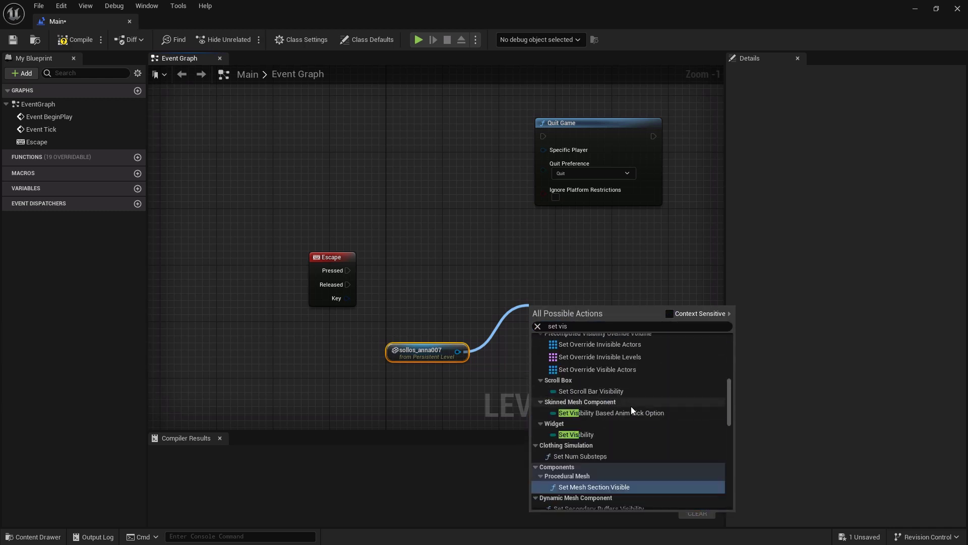
{"action": "scroll", "coordinate": [642, 409], "scroll_direction": "down", "scroll_amount": 5}
{"action": "scroll", "coordinate": [642, 410], "scroll_direction": "up", "scroll_amount": 4}
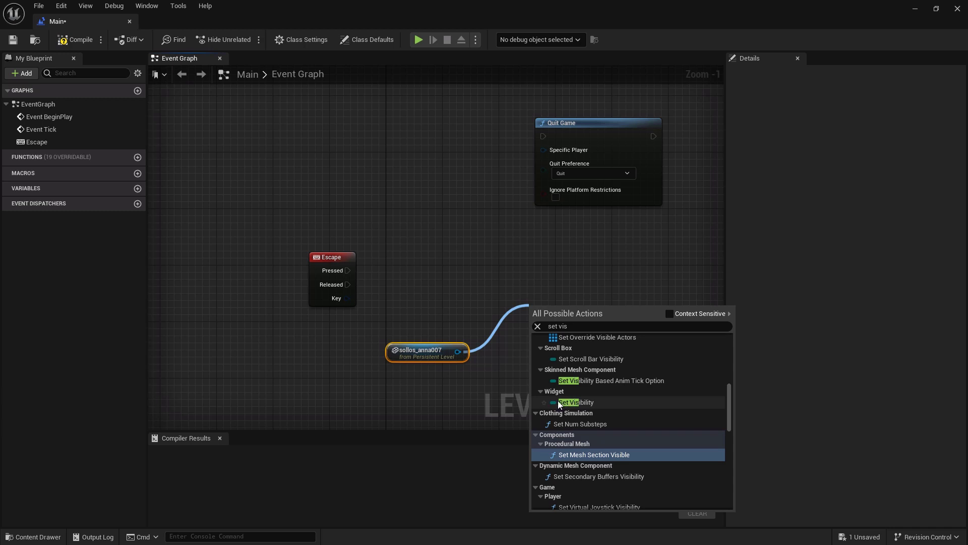
{"action": "left_click", "coordinate": [670, 314]}
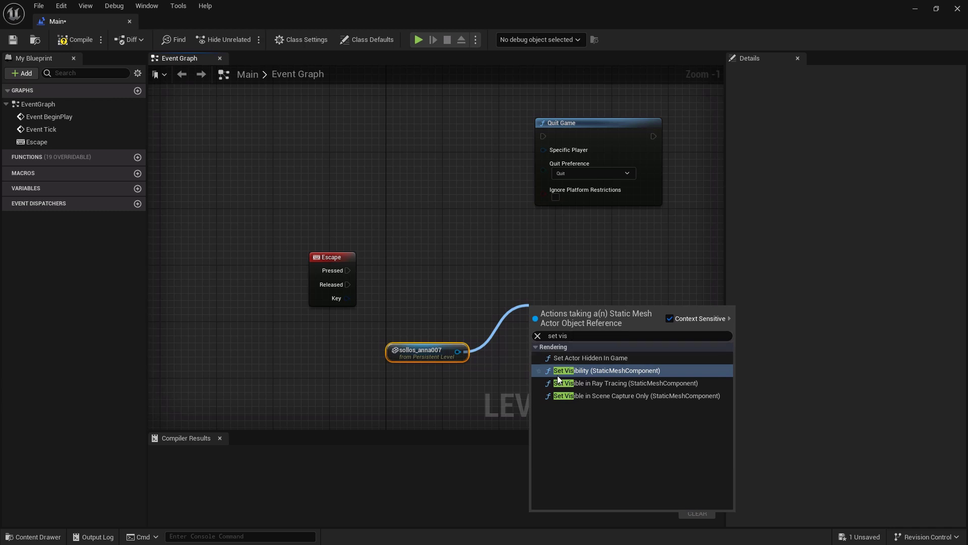
Step: Add the Set Visibility (StaticMeshComponent) node for the chair reference and arrange the new nodes
{"action": "left_click", "coordinate": [601, 367]}
{"action": "left_click_drag", "start_coordinate": [582, 311], "coordinate": [532, 299]}
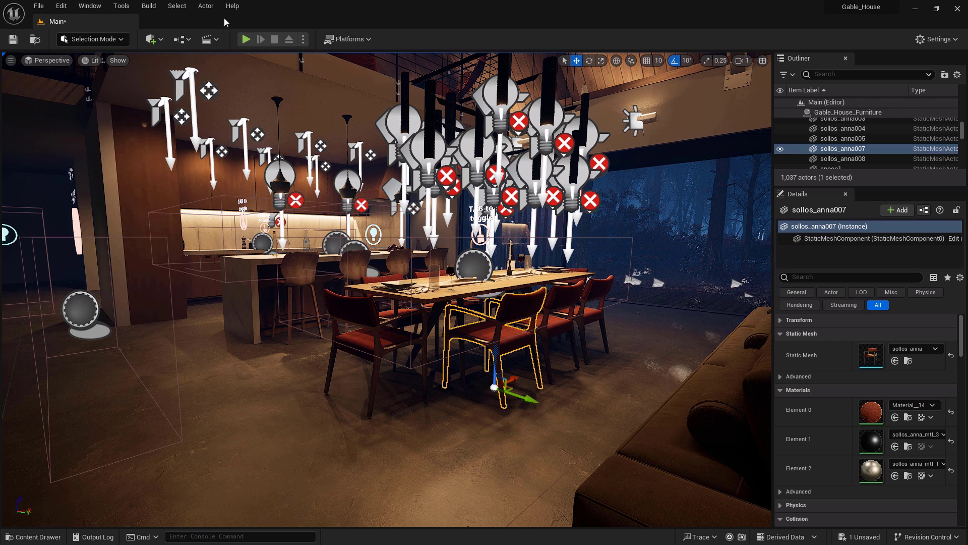
Step: Reopen the Level Blueprint and move the Set Visibility node up beside the Static Mesh Component node
{"action": "left_click", "coordinate": [183, 39]}
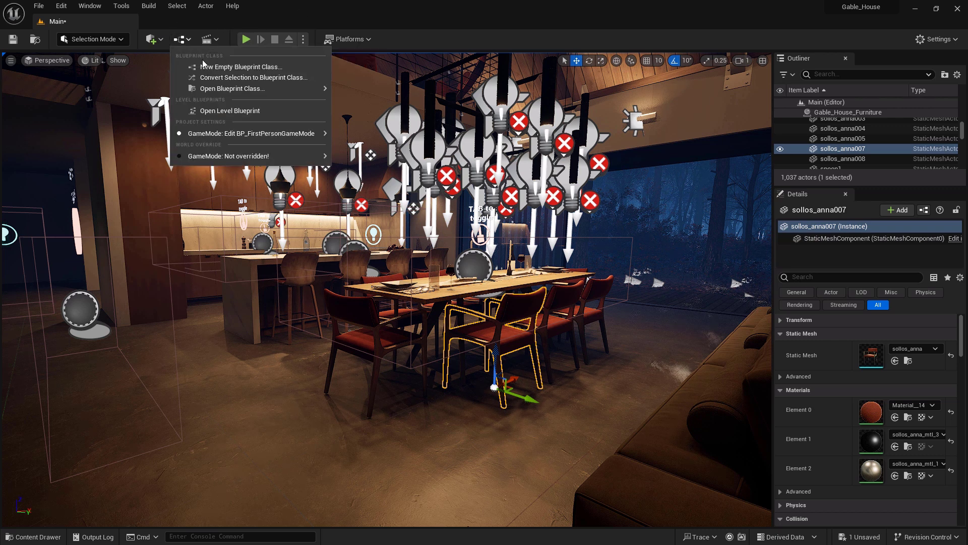
{"action": "left_click", "coordinate": [247, 111]}
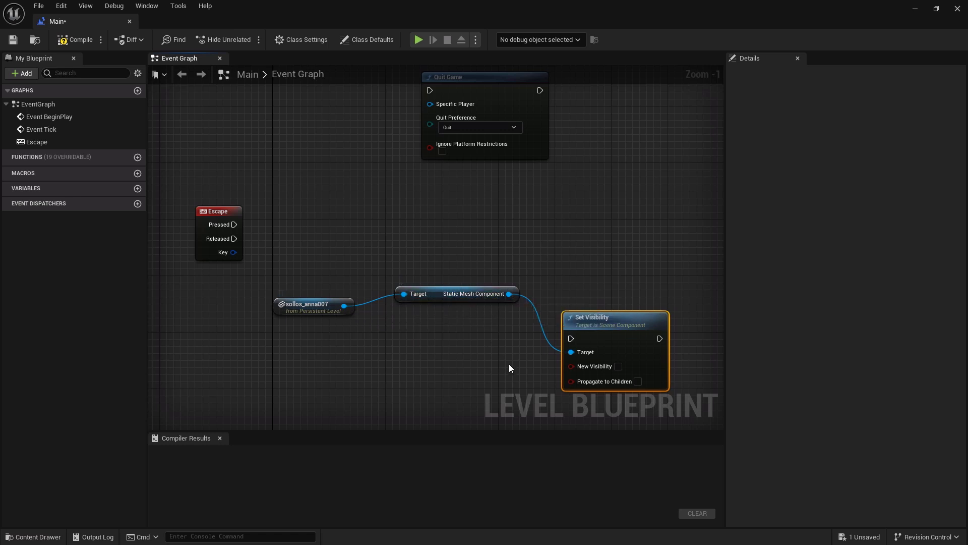
{"action": "right_click_drag", "start_coordinate": [510, 365], "coordinate": [432, 344]}
{"action": "left_click_drag", "start_coordinate": [517, 309], "coordinate": [567, 274]}
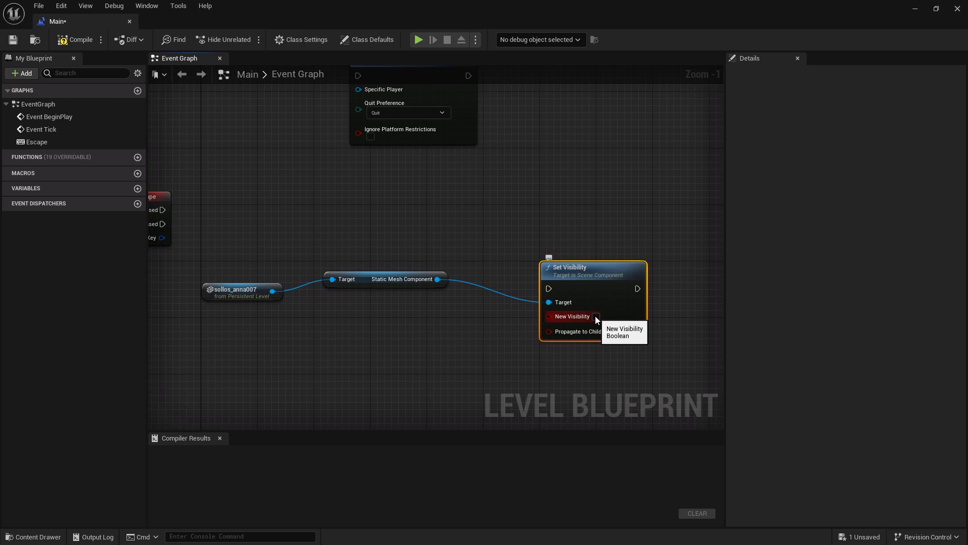
Step: Connect the Escape event's Pressed output to the Set Visibility node and compile the blueprint
{"action": "right_click_drag", "start_coordinate": [448, 339], "coordinate": [494, 326]}
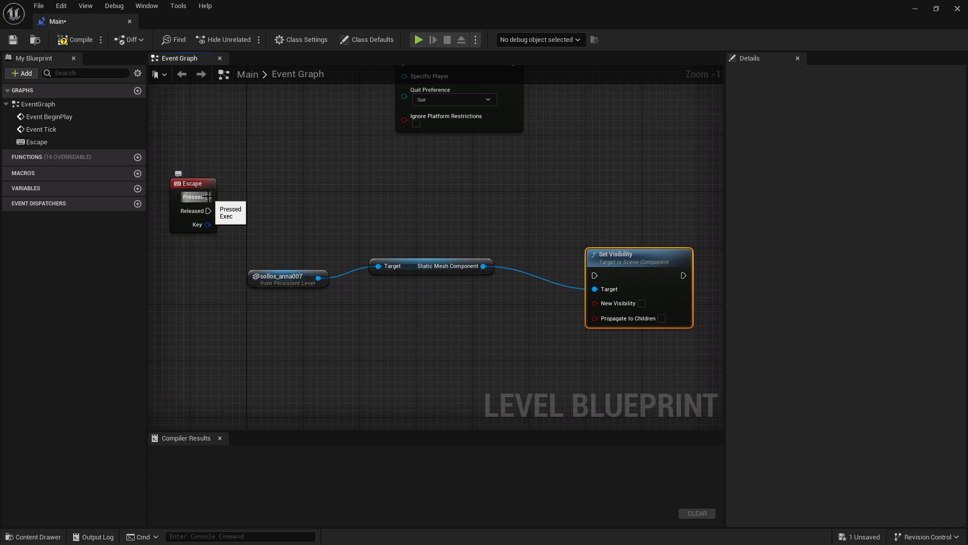
{"action": "left_click_drag", "start_coordinate": [208, 197], "coordinate": [593, 276]}
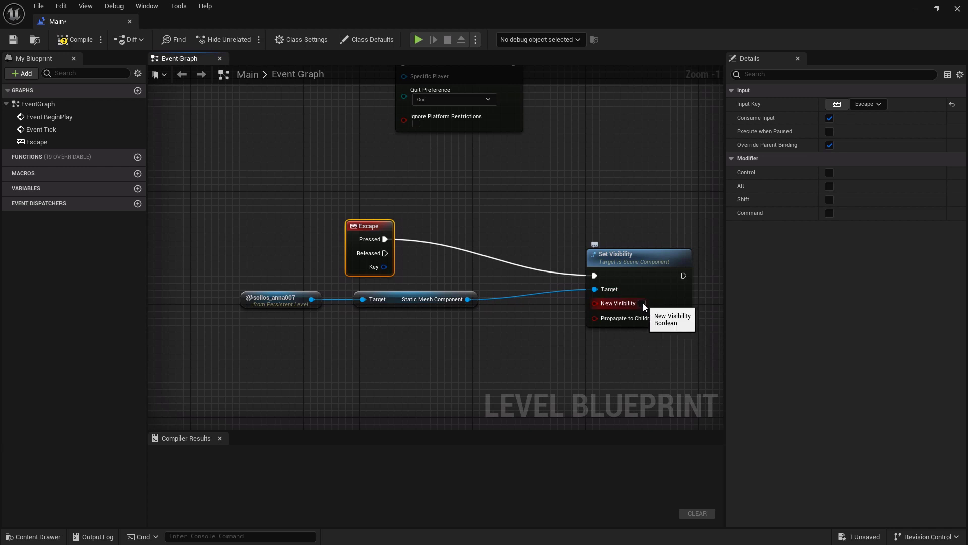
{"action": "left_click", "coordinate": [77, 40]}
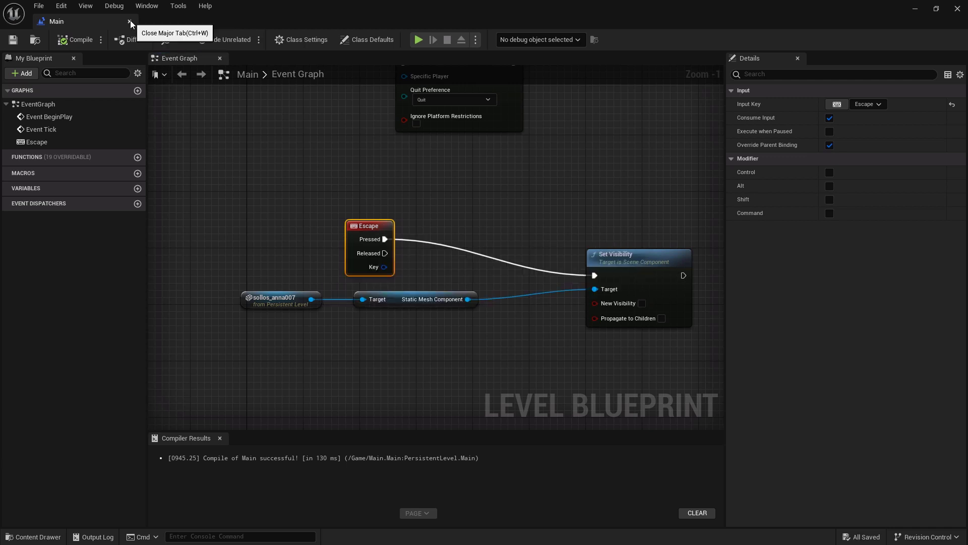
Step: Close the Level Blueprint and play the level to test the Escape event on the chair
{"action": "left_click", "coordinate": [130, 21]}
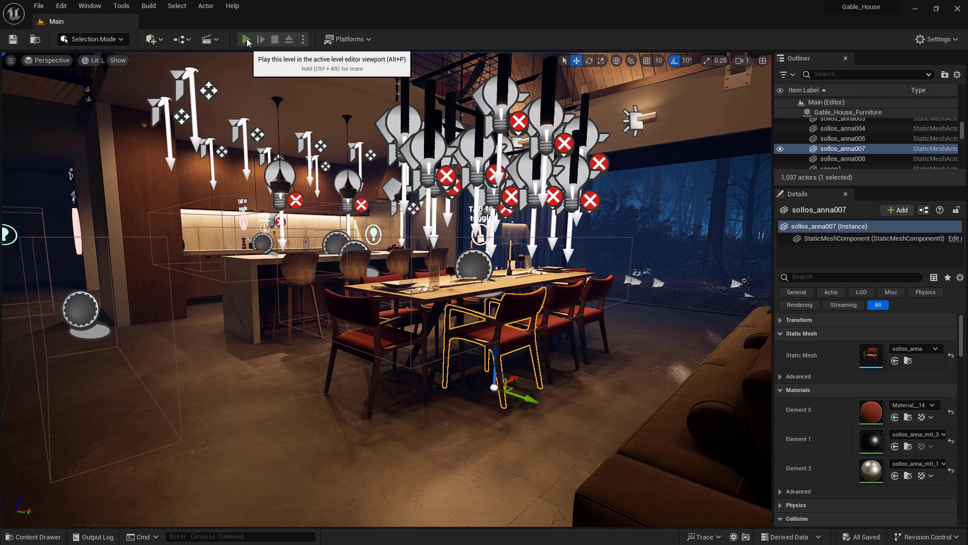
{"action": "key", "text": "Escape"}
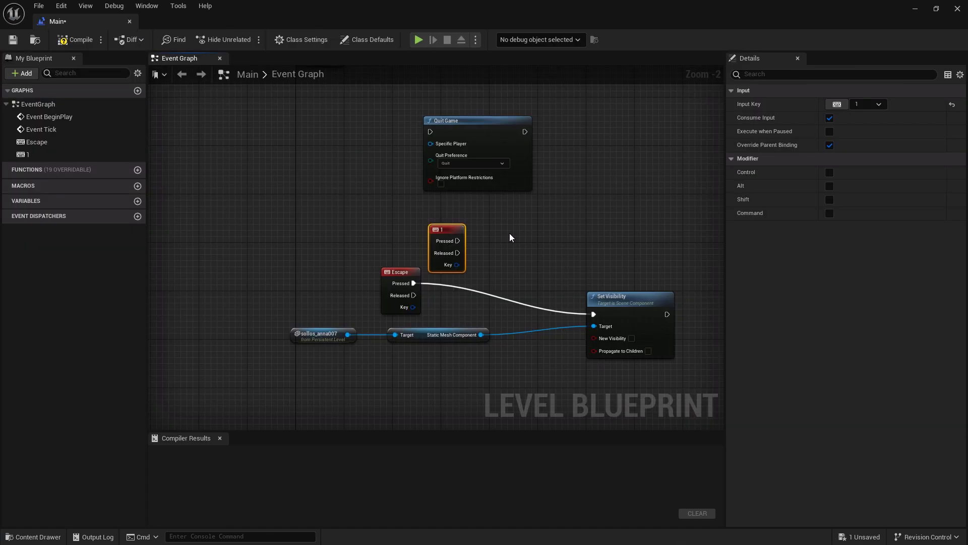
Step: Disconnect the Escape event from Set Visibility and delete the 1 keyboard event node
{"action": "left_click", "coordinate": [509, 233]}
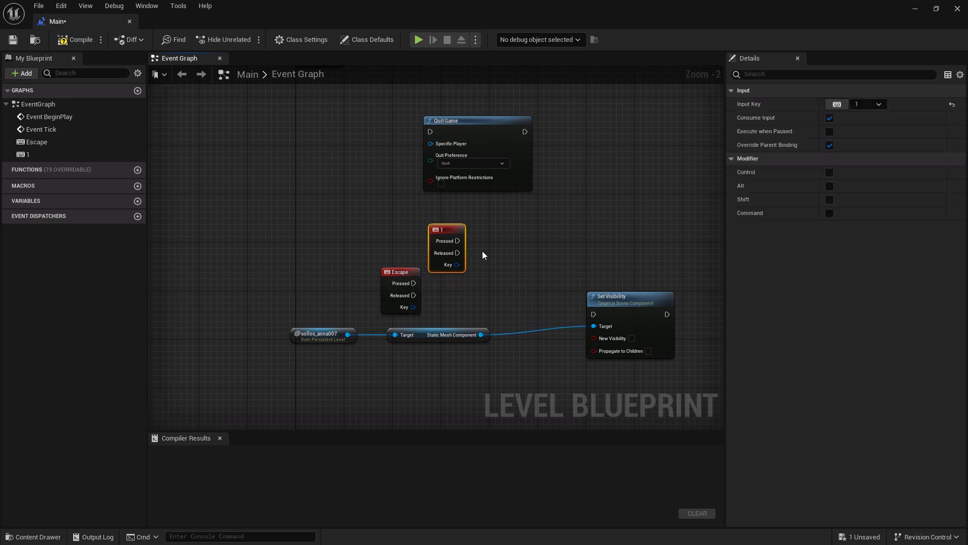
{"action": "key", "text": "Delete"}
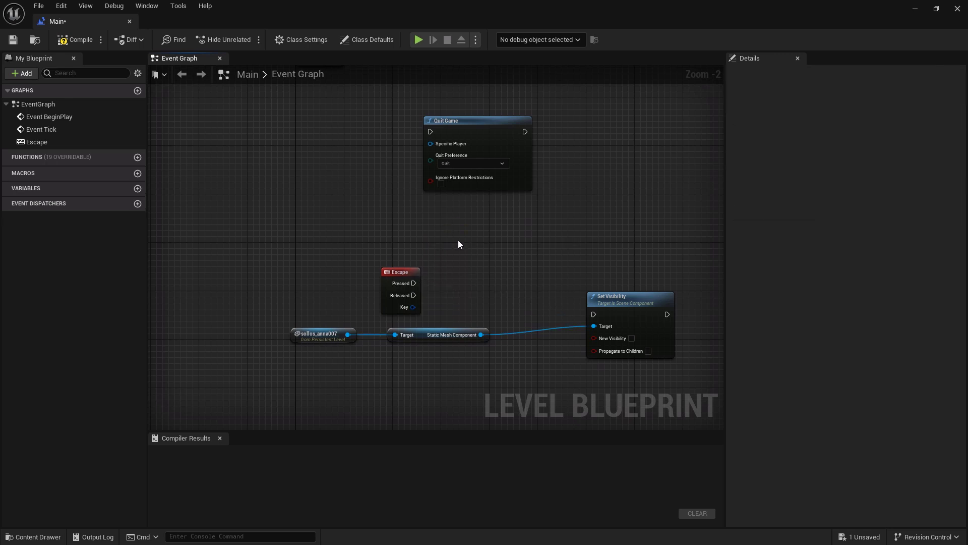
Step: Add a keyboard event node for the 1 key and connect its Pressed output to the Set Visibility node
{"action": "right_click", "coordinate": [458, 240]}
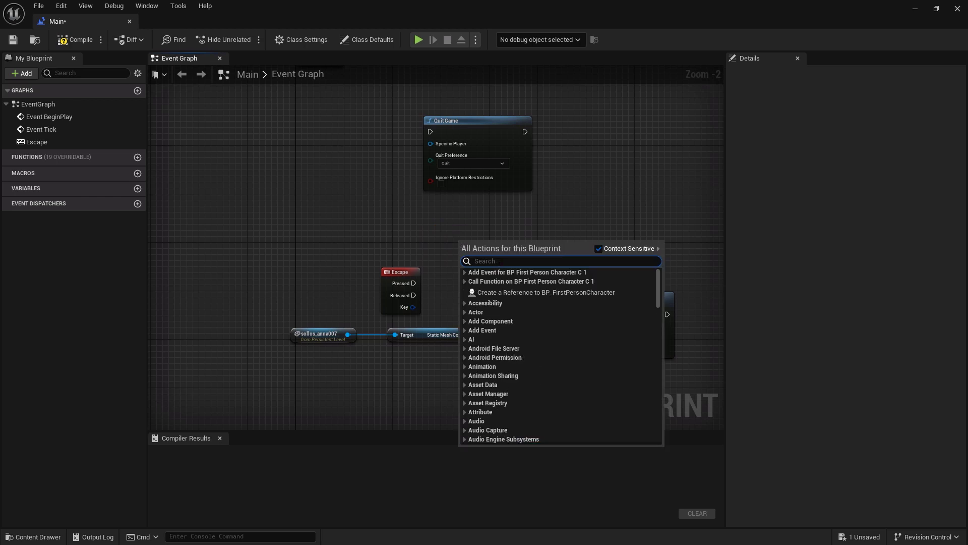
{"action": "type", "text": "1"}
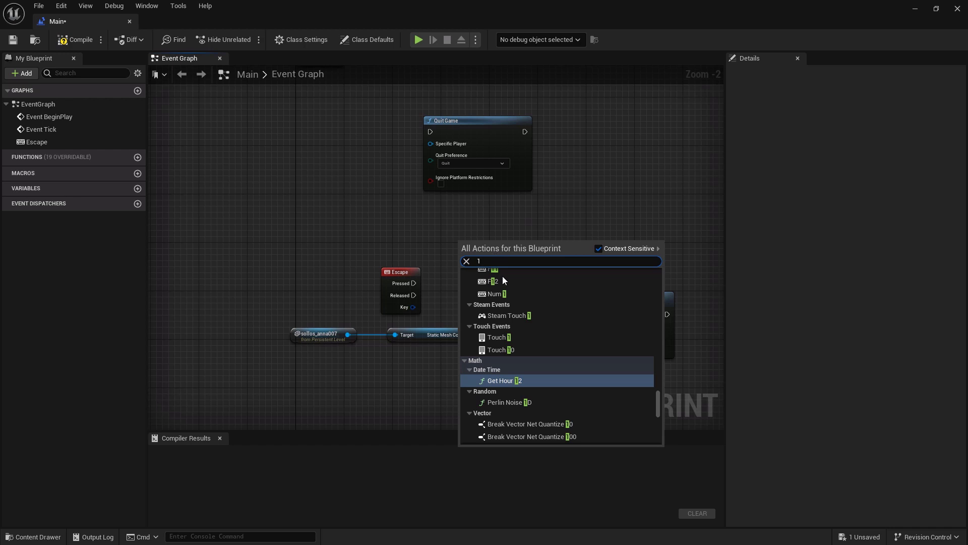
{"action": "scroll", "coordinate": [512, 297], "scroll_direction": "up", "scroll_amount": 2}
{"action": "scroll", "coordinate": [516, 295], "scroll_direction": "up", "scroll_amount": 3}
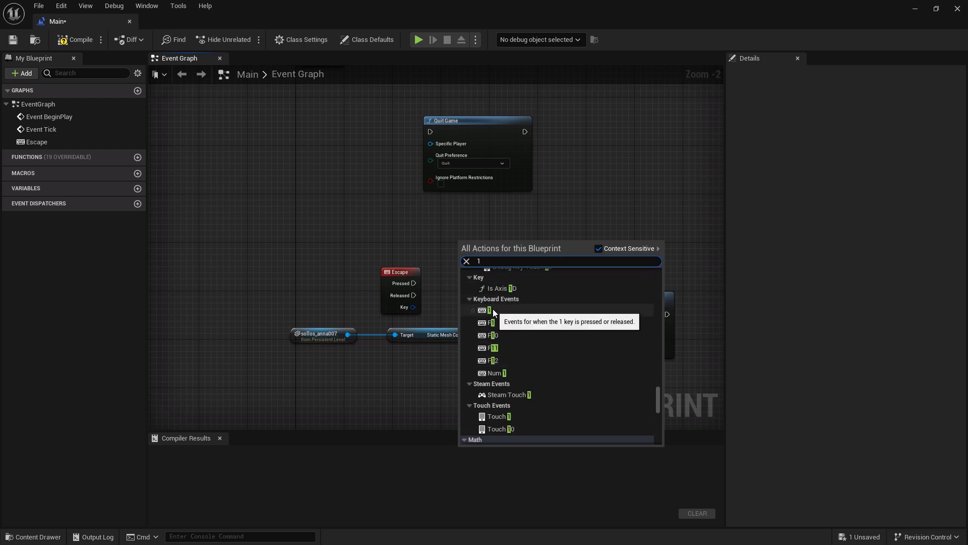
{"action": "left_click", "coordinate": [490, 310]}
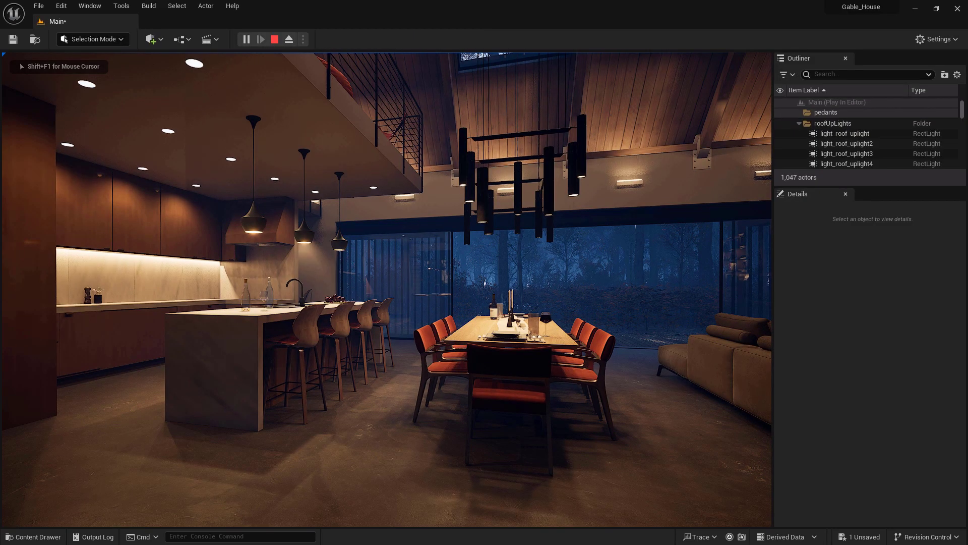
Step: Test the 1 key on the dining chair during play and quit the game
{"action": "key", "text": "1"}
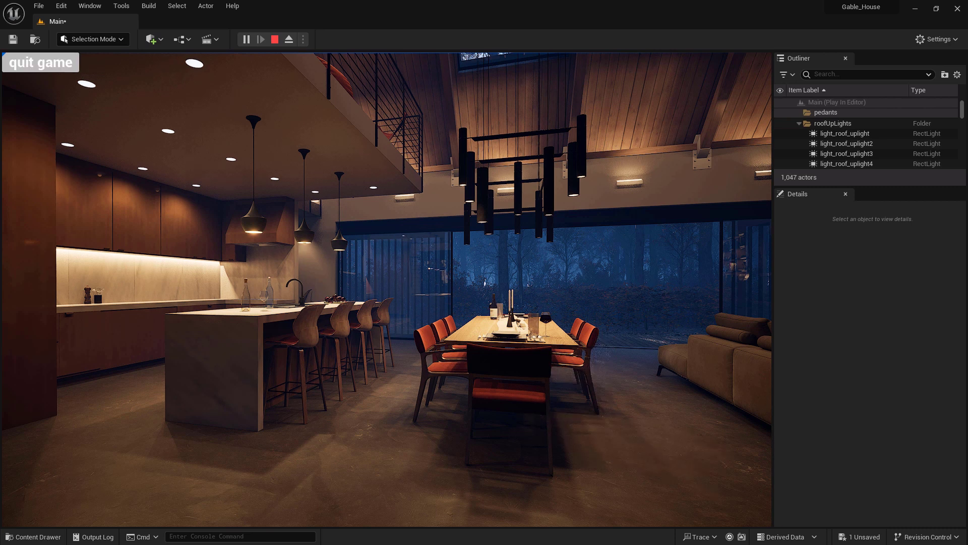
{"action": "key", "text": "1"}
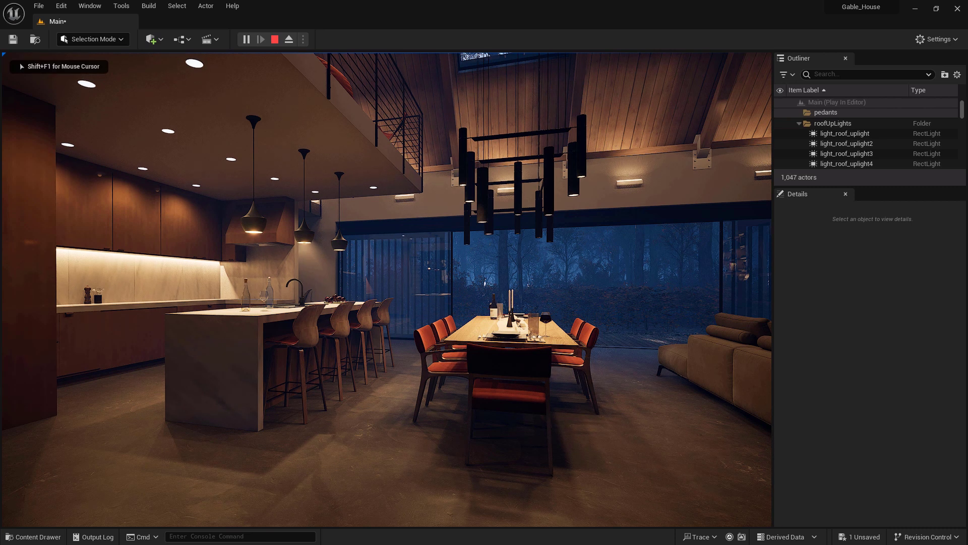
{"action": "key", "text": "1"}
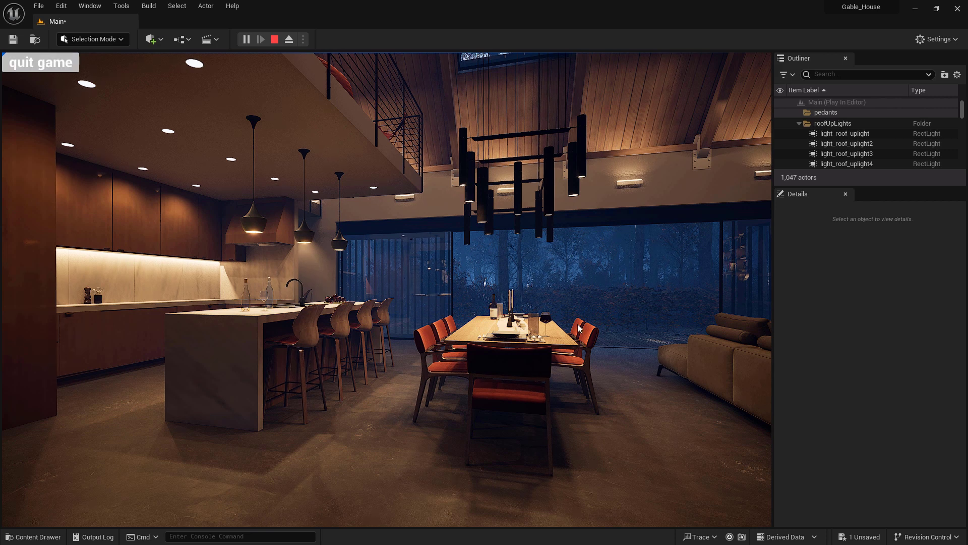
{"action": "left_click", "coordinate": [52, 61]}
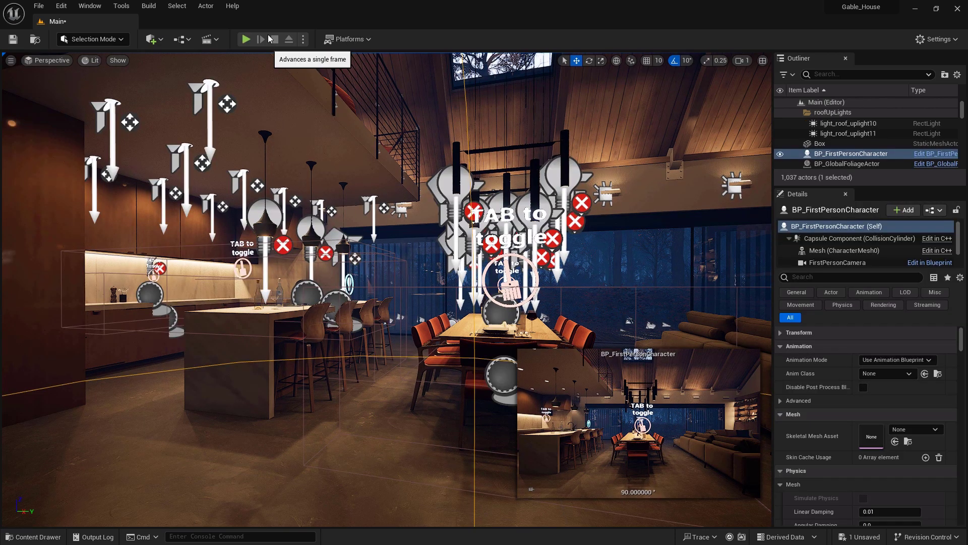
Step: Reopen the Level Blueprint and examine the Event BeginPlay node and what it triggers
{"action": "left_click", "coordinate": [181, 40]}
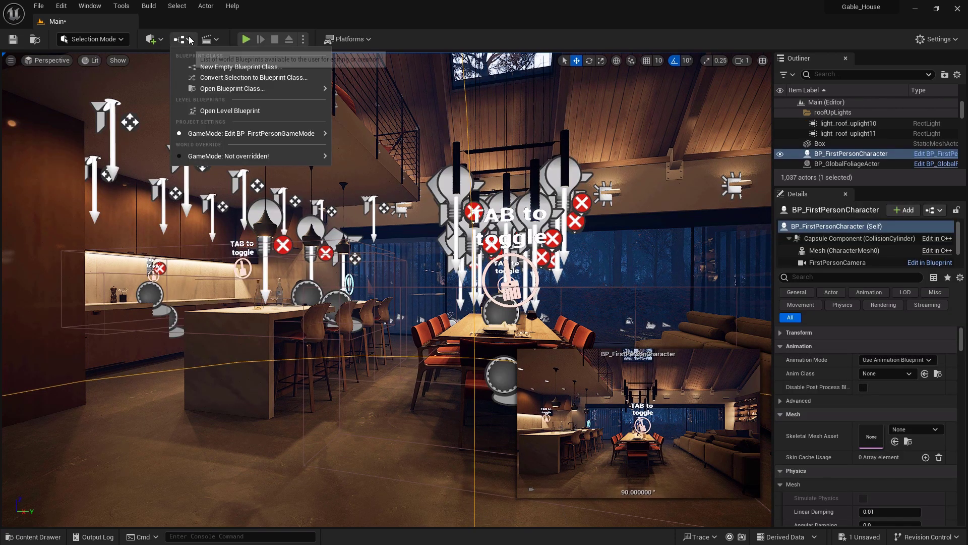
{"action": "left_click", "coordinate": [240, 110]}
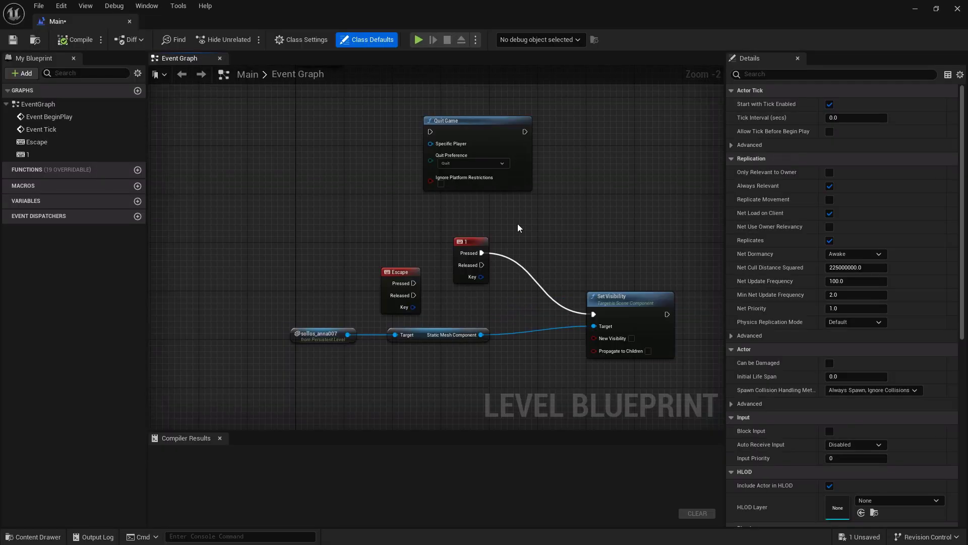
{"action": "scroll", "coordinate": [518, 223], "scroll_direction": "down", "scroll_amount": 2}
{"action": "right_click_drag", "start_coordinate": [576, 197], "coordinate": [576, 340]}
{"action": "scroll", "coordinate": [303, 160], "scroll_direction": "up", "scroll_amount": 1}
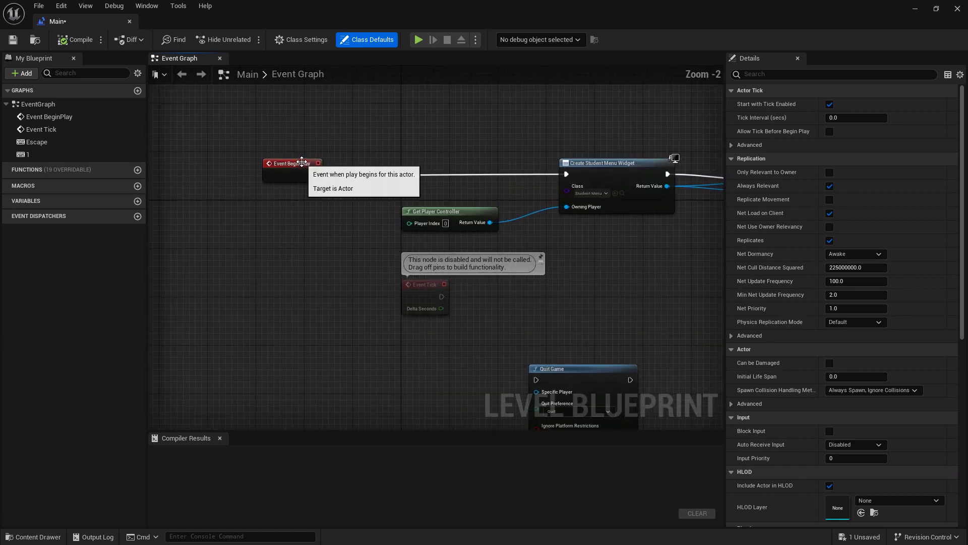
{"action": "scroll", "coordinate": [428, 290], "scroll_direction": "up", "scroll_amount": 2}
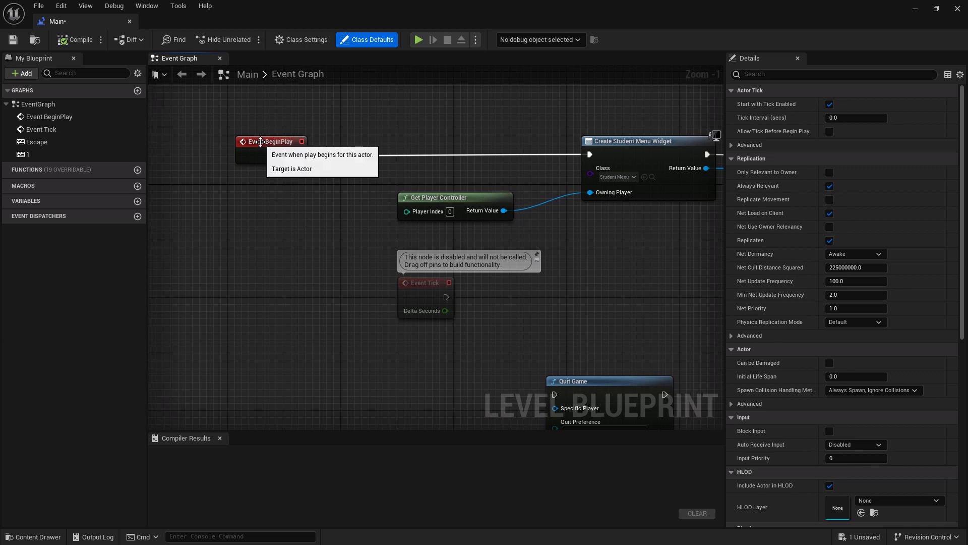
Step: Add a Print String node to the Event Tick execution output and place it close beside the event
{"action": "scroll", "coordinate": [555, 240], "scroll_direction": "down", "scroll_amount": 3}
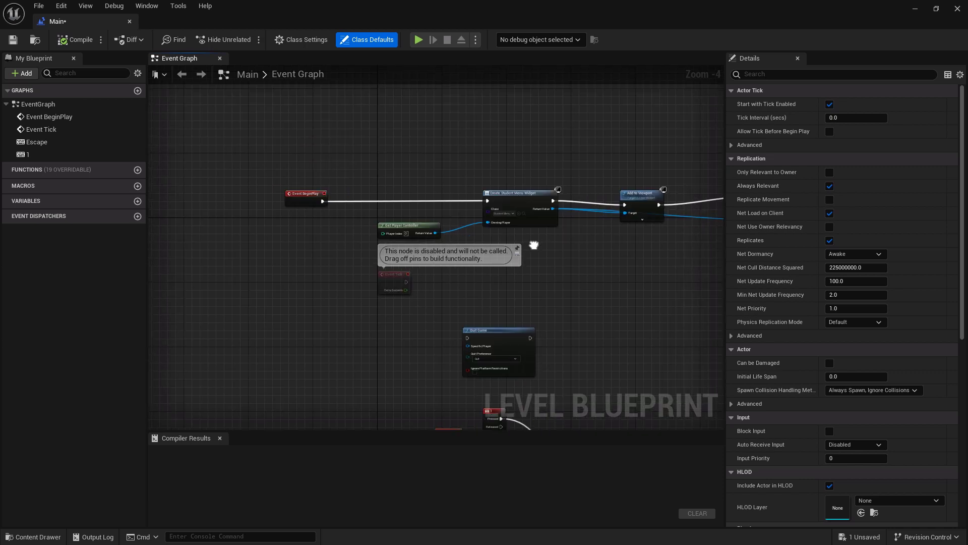
{"action": "scroll", "coordinate": [412, 298], "scroll_direction": "up", "scroll_amount": 2}
{"action": "scroll", "coordinate": [371, 270], "scroll_direction": "up", "scroll_amount": 1}
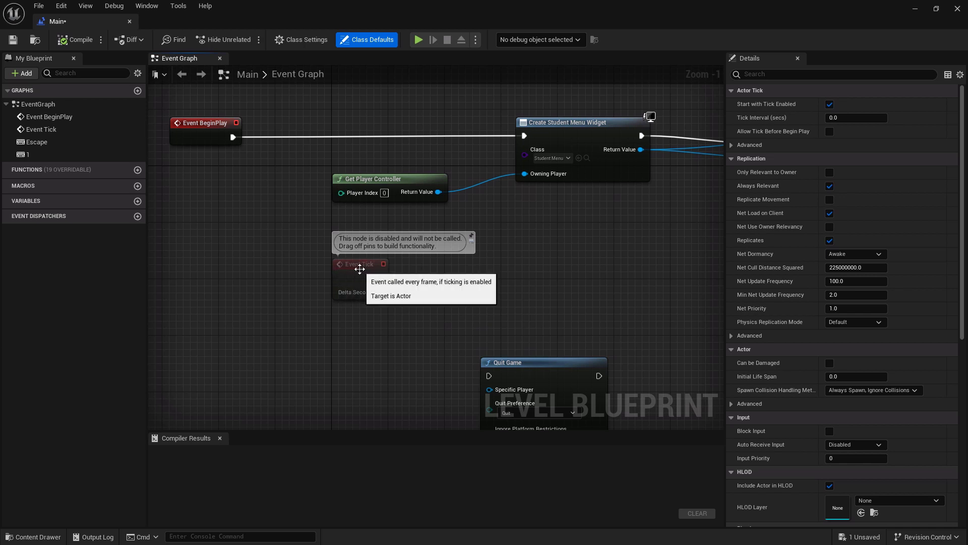
{"action": "left_click_drag", "start_coordinate": [380, 278], "coordinate": [507, 285]}
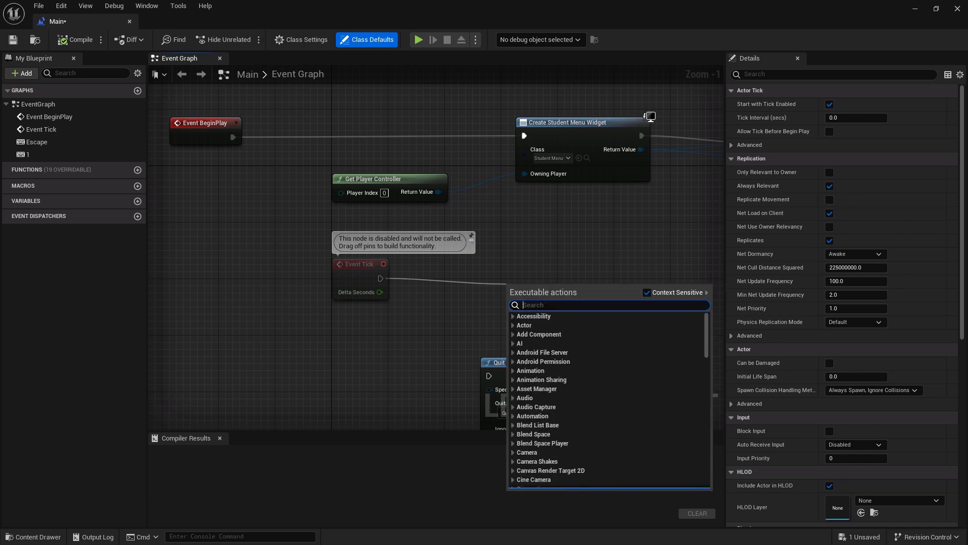
{"action": "type", "text": "print"}
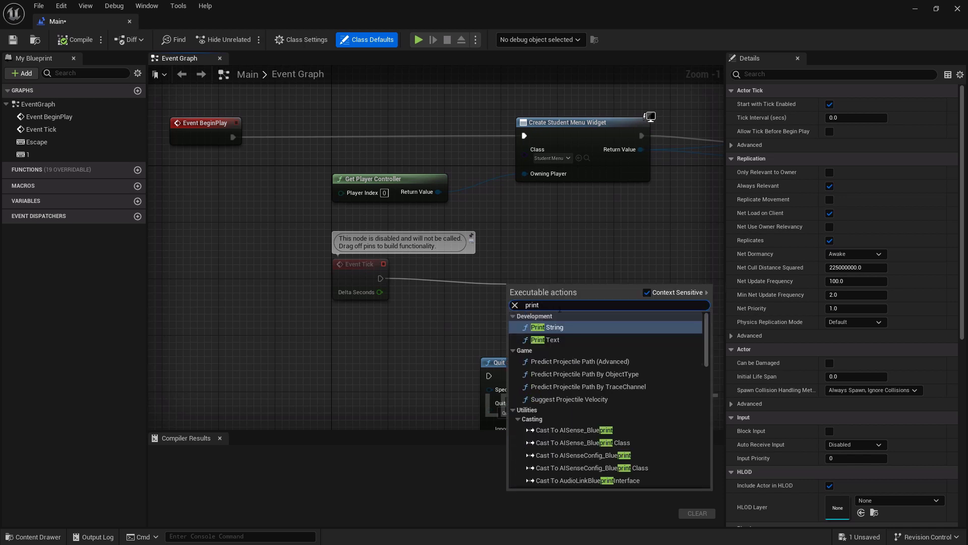
{"action": "left_click", "coordinate": [556, 329]}
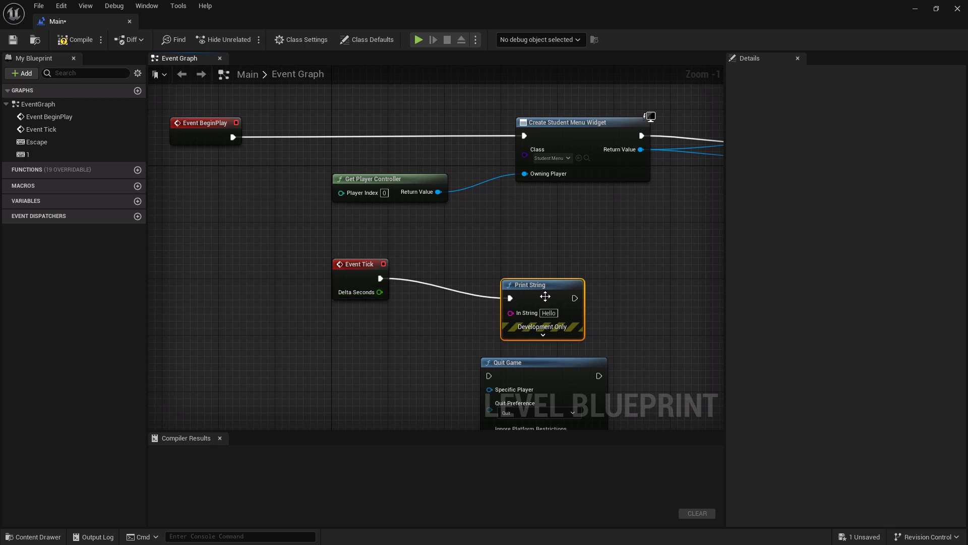
{"action": "left_click_drag", "start_coordinate": [543, 286], "coordinate": [465, 266]}
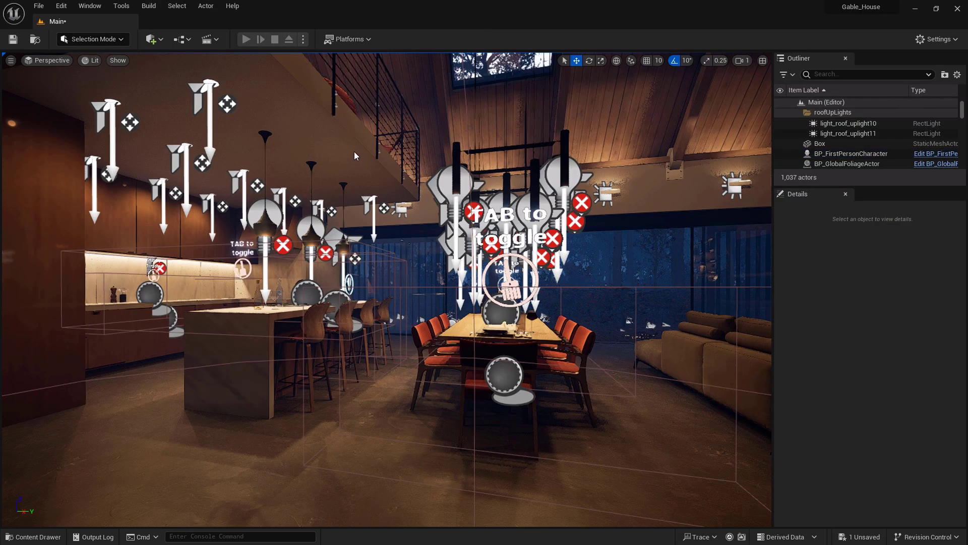
Step: Play the level to test the Event Tick's Print String output and quit the game
{"action": "key", "text": "alt+p"}
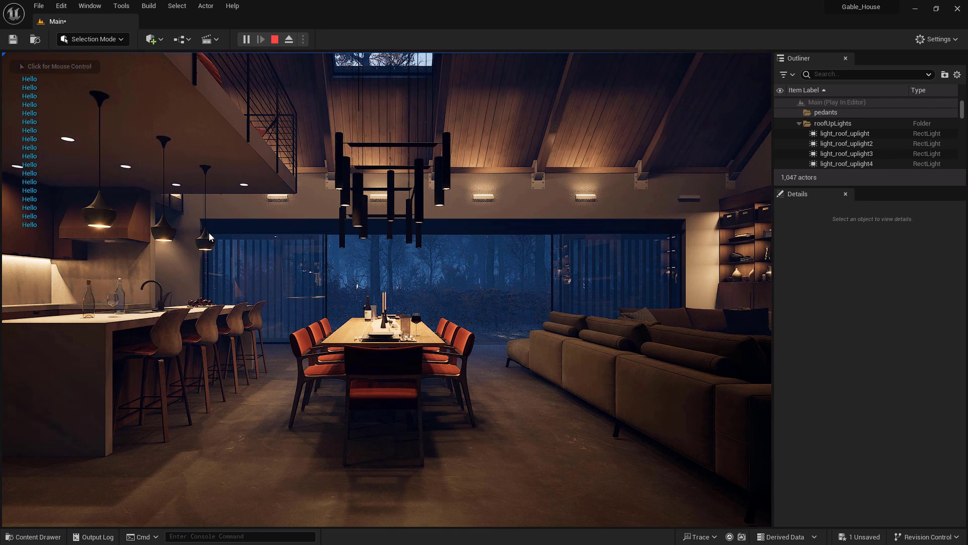
{"action": "left_click", "coordinate": [388, 236]}
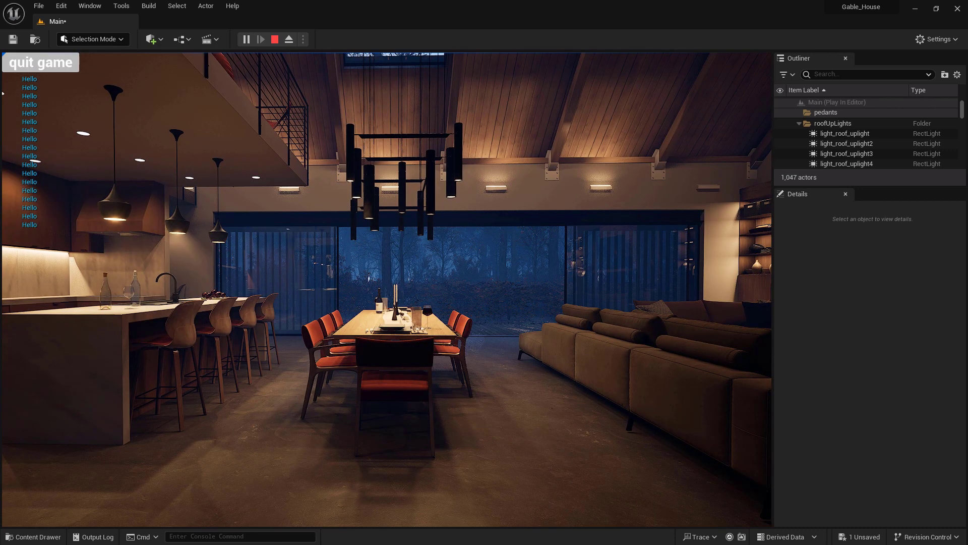
{"action": "left_click", "coordinate": [43, 66]}
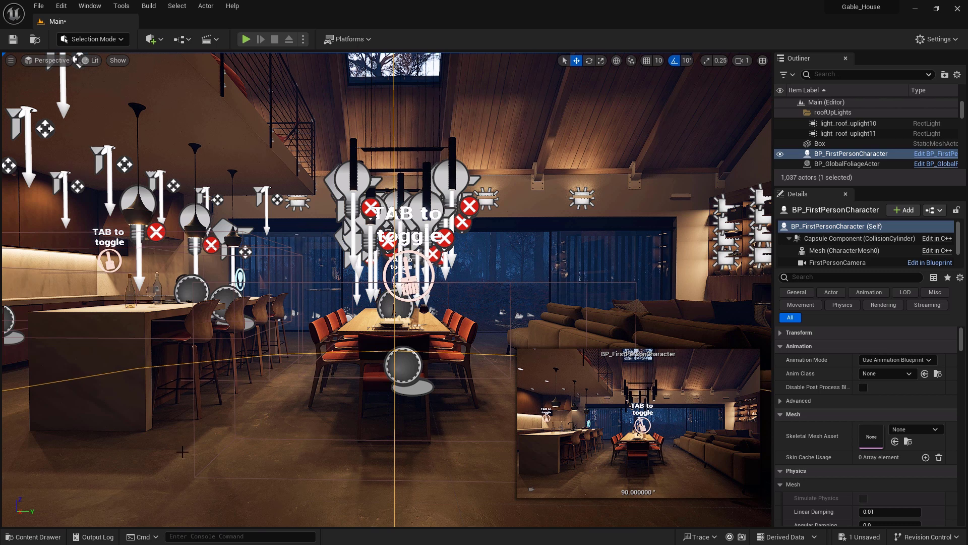
Step: Create a Blueprint Class with Actor as parent in the Content folder and name it bp_testing
{"action": "left_click", "coordinate": [53, 537]}
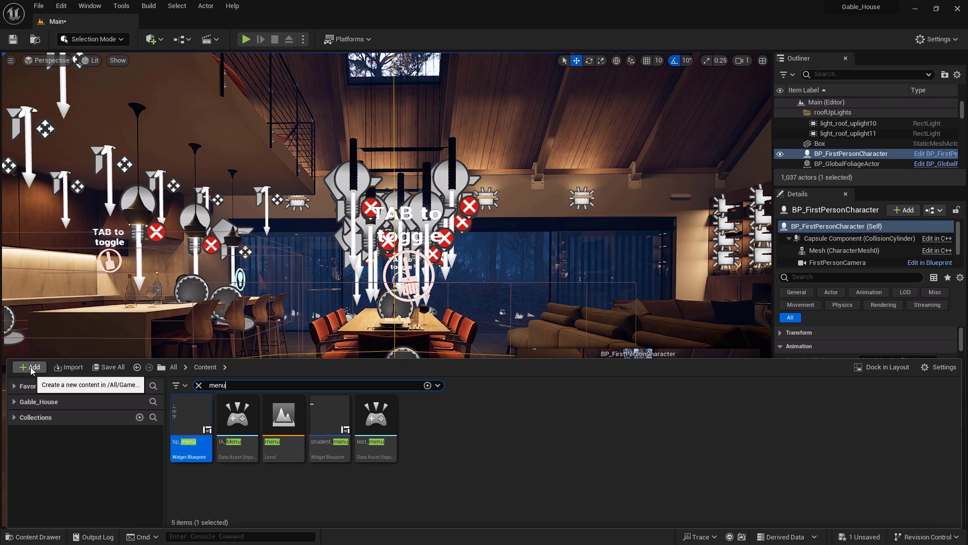
{"action": "left_click", "coordinate": [31, 368]}
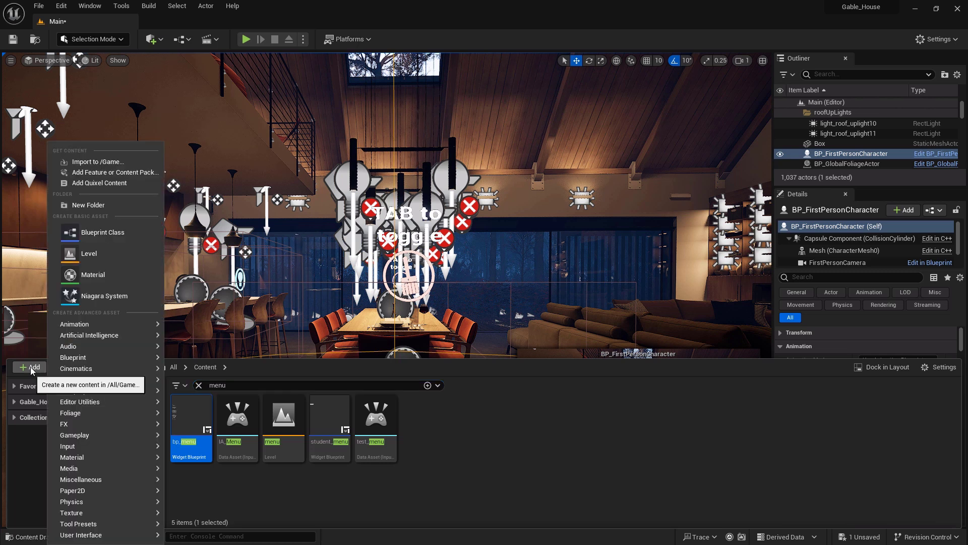
{"action": "left_click", "coordinate": [102, 234]}
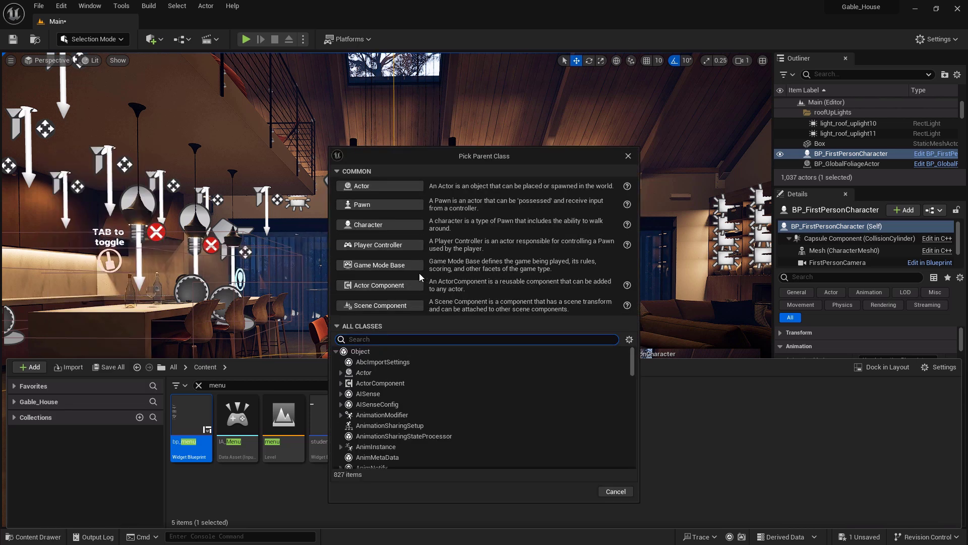
{"action": "left_click", "coordinate": [380, 185]}
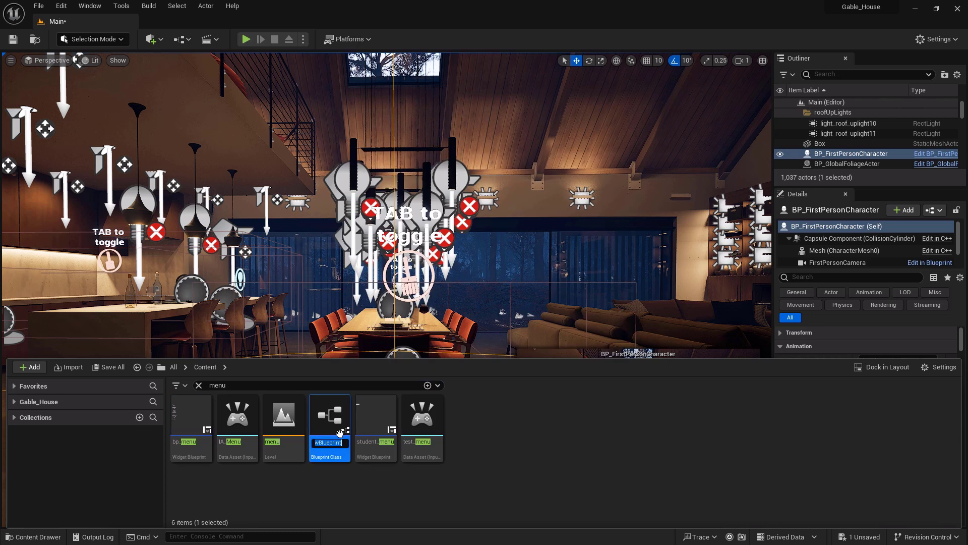
{"action": "type", "text": "bp"}
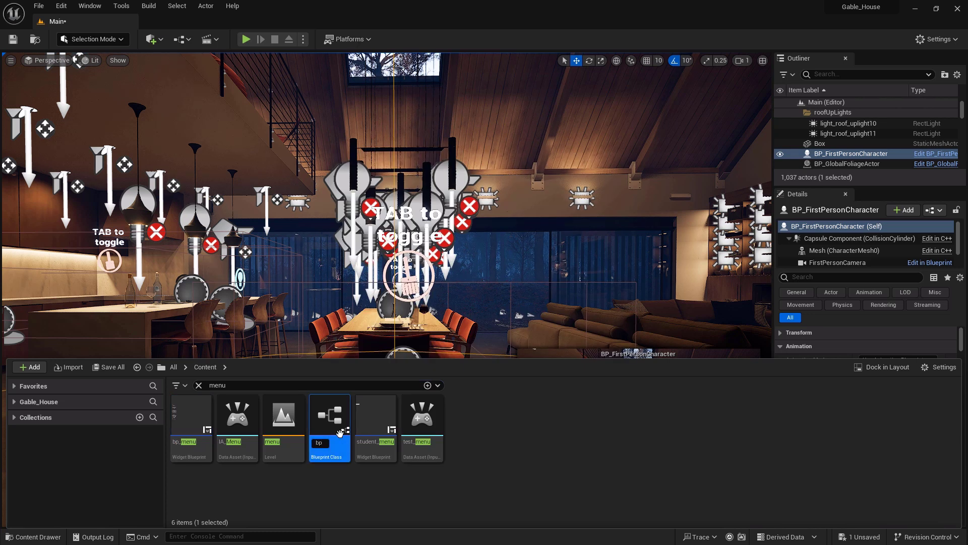
{"action": "type", "text": "_testing"}
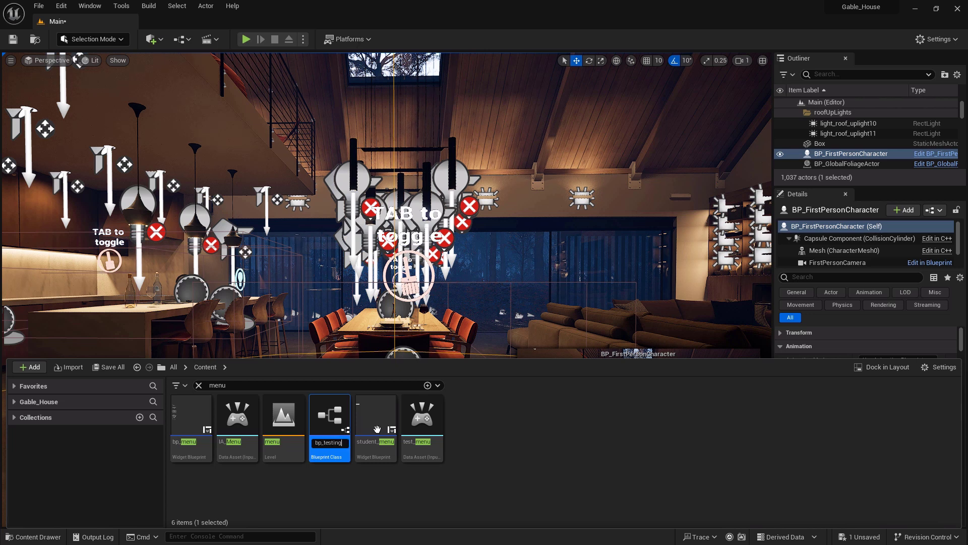
{"action": "key", "text": "Return"}
Step: Search the project content for bp_testing and place it in the level on the floor in front of the kitchen island
{"action": "left_click", "coordinate": [243, 385]}
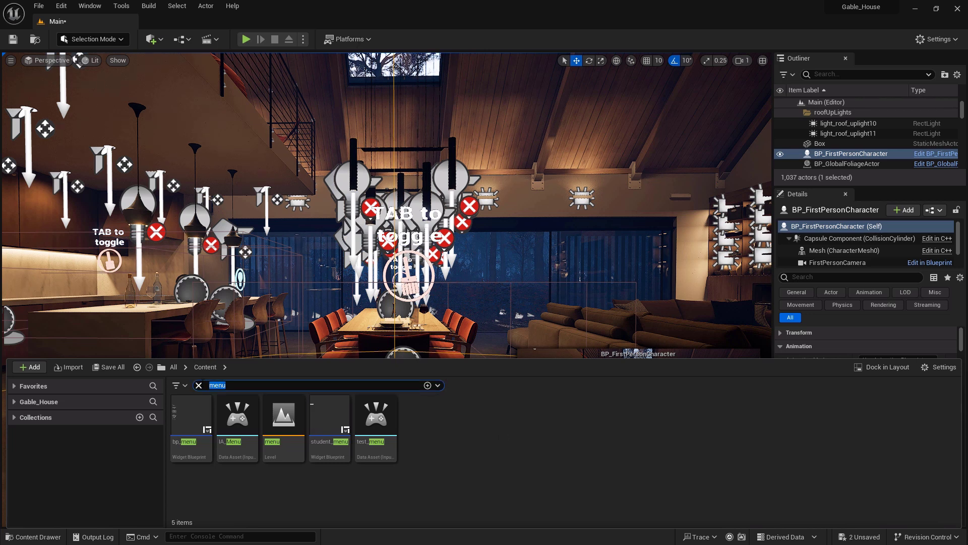
{"action": "type", "text": "bp"}
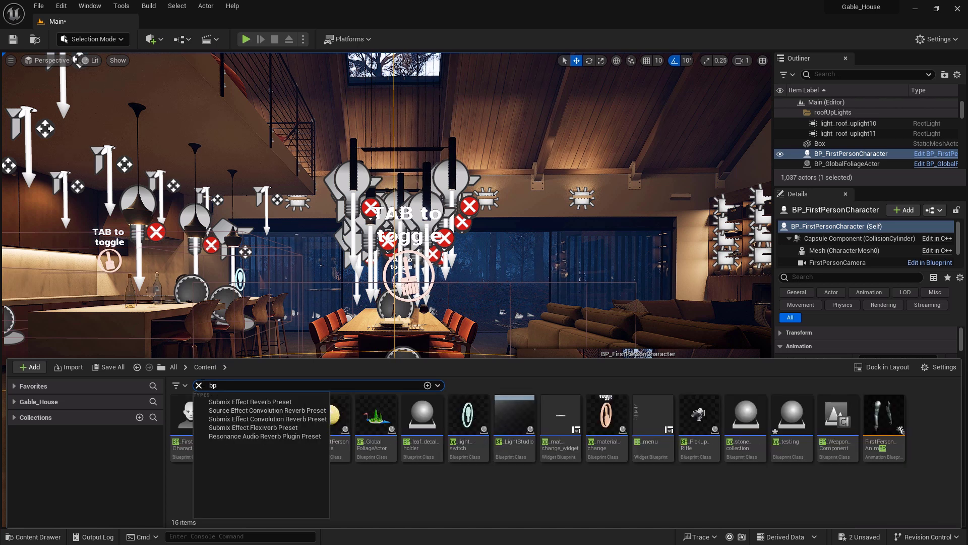
{"action": "type", "text": "_t"}
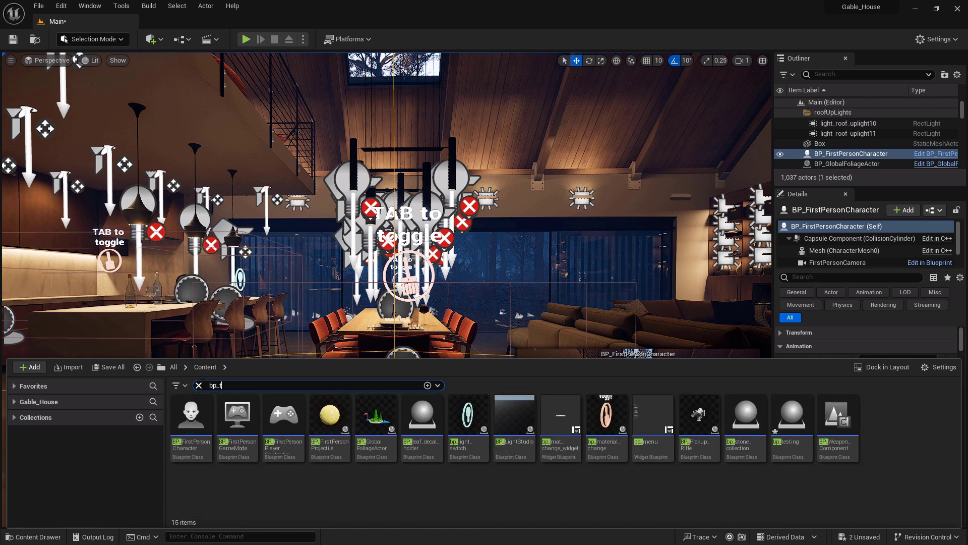
{"action": "type", "text": "esting"}
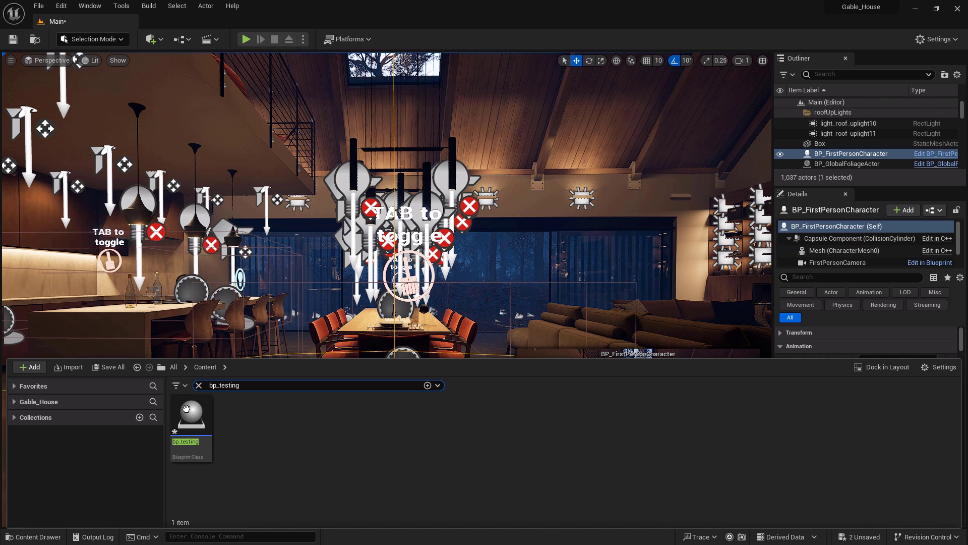
{"action": "mouse_move", "coordinate": [189, 411]}
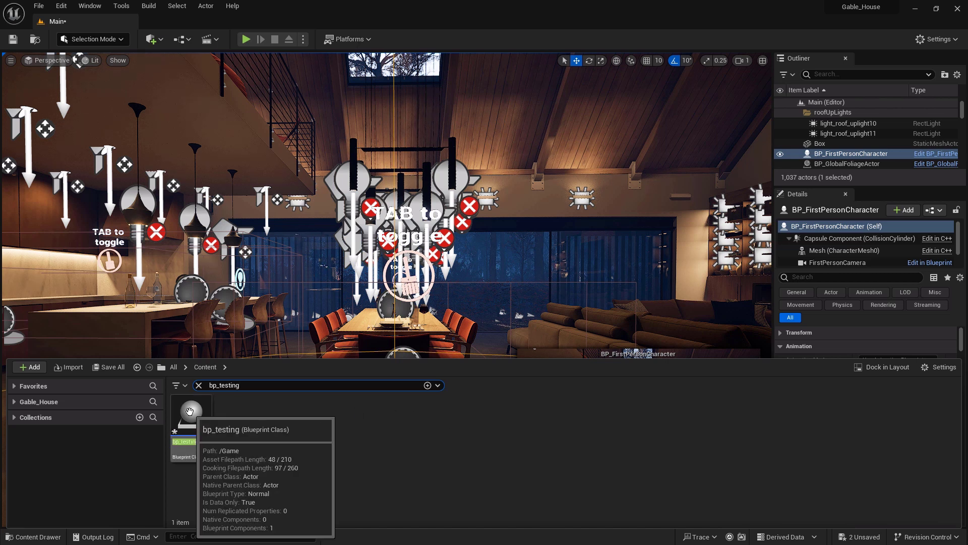
{"action": "left_click_drag", "start_coordinate": [190, 411], "coordinate": [153, 481]}
{"action": "left_click_drag", "start_coordinate": [154, 481], "coordinate": [154, 480]}
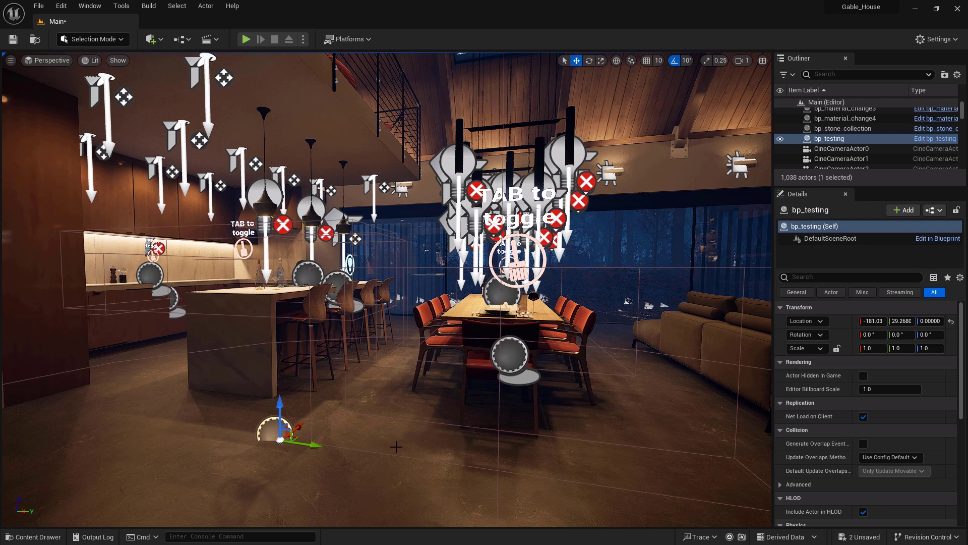
{"action": "right_click_drag", "start_coordinate": [386, 289], "coordinate": [354, 290]}
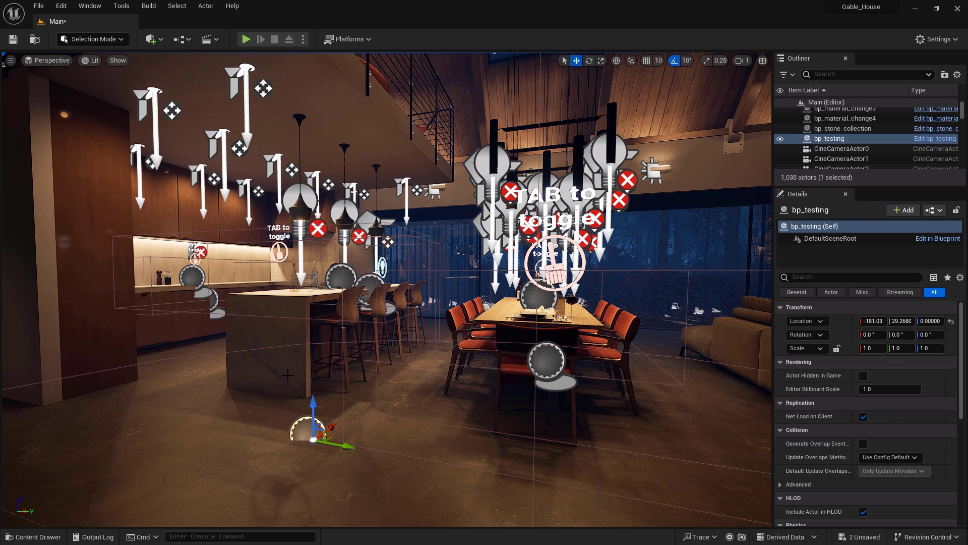
{"action": "right_click_drag", "start_coordinate": [390, 385], "coordinate": [424, 394]}
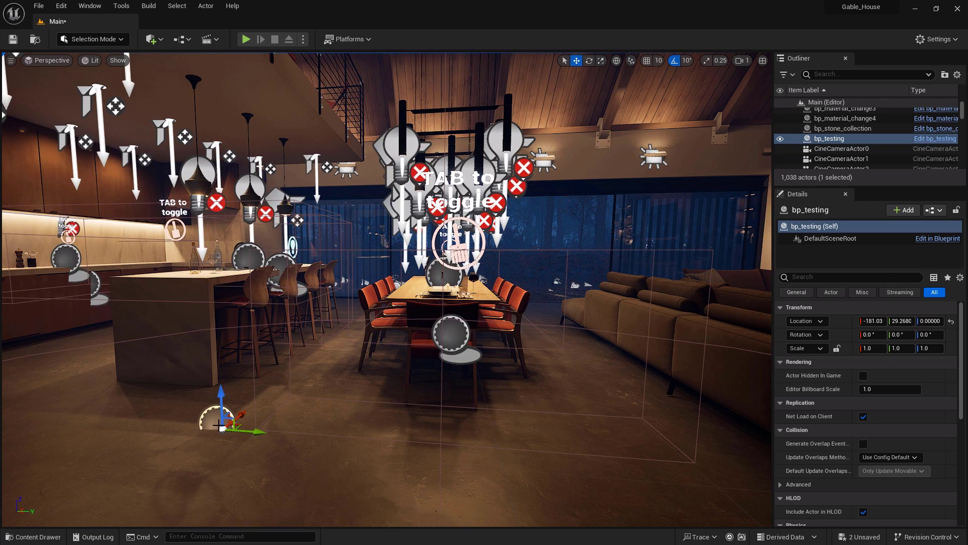
Step: Open the bp_testing blueprint for editing and add a Box Collision component with its default name under DefaultSceneRoot
{"action": "left_click", "coordinate": [937, 242]}
{"action": "right_click_drag", "start_coordinate": [628, 281], "coordinate": [496, 277]}
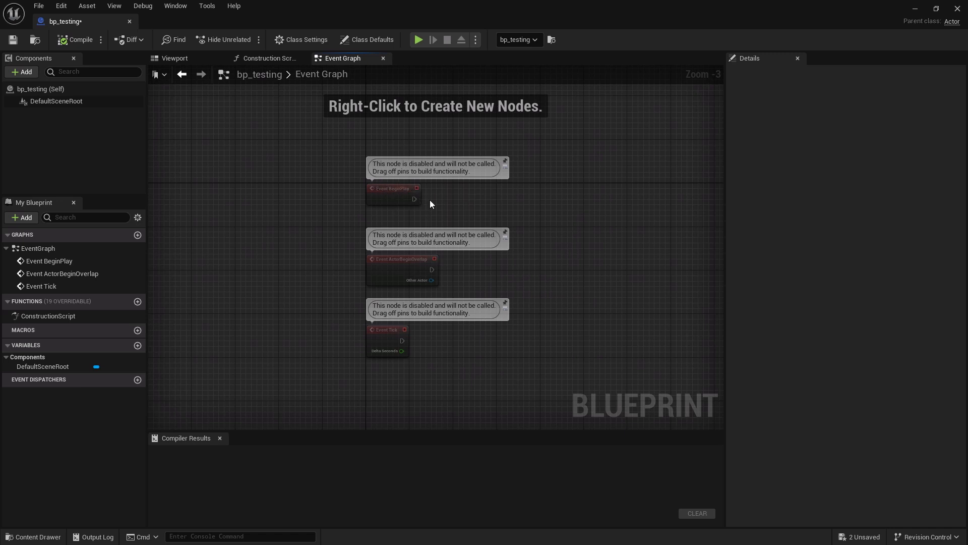
{"action": "mouse_move", "coordinate": [387, 270]}
{"action": "right_click_drag", "start_coordinate": [592, 237], "coordinate": [549, 252]}
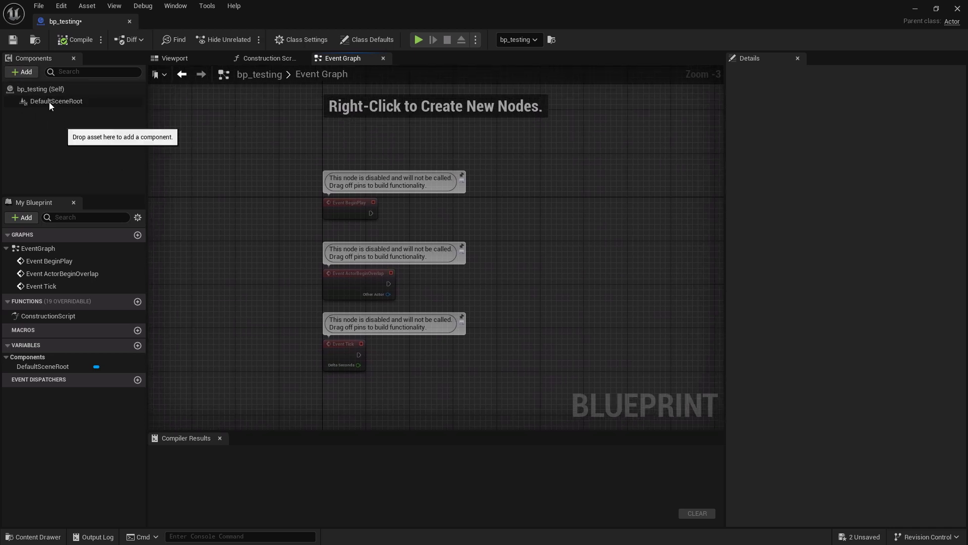
{"action": "left_click", "coordinate": [24, 72]}
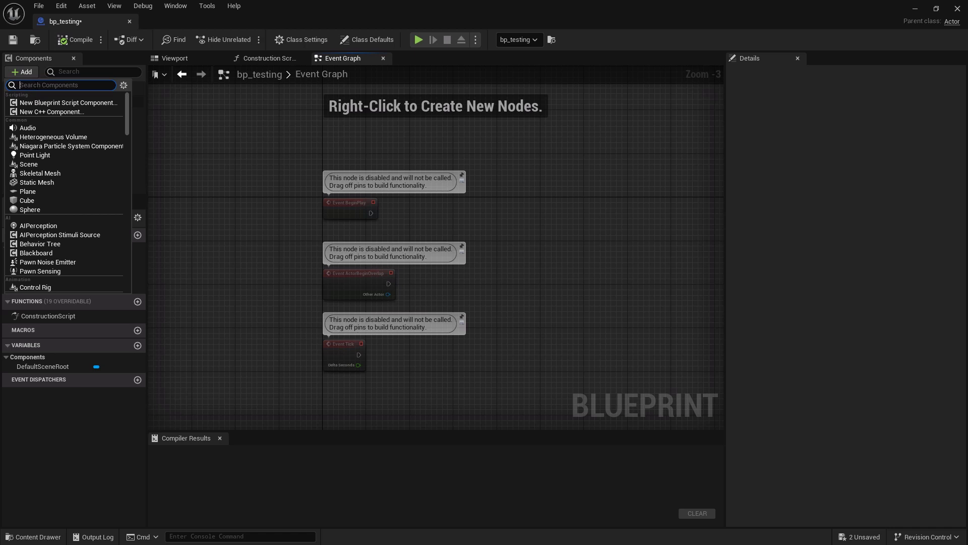
{"action": "type", "text": "collis"}
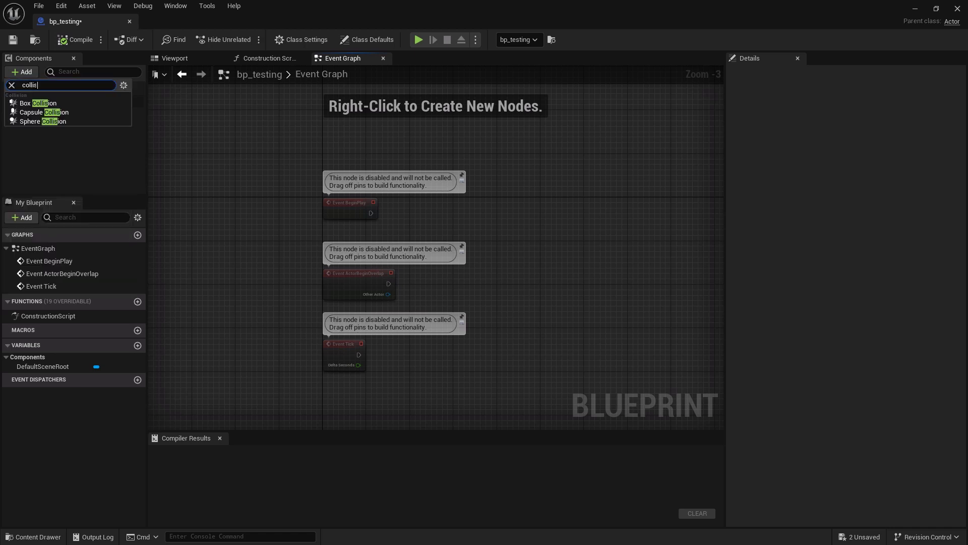
{"action": "left_click", "coordinate": [38, 103]}
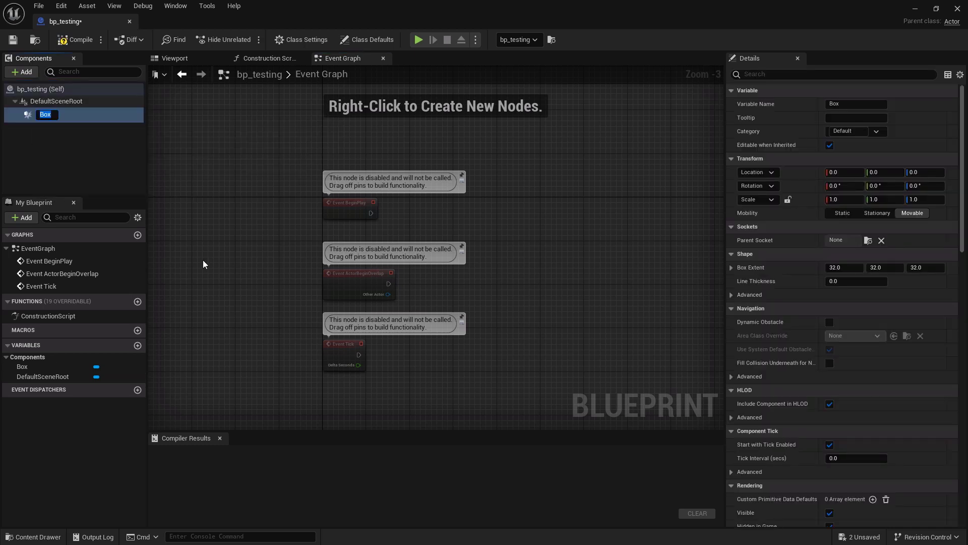
{"action": "left_click", "coordinate": [188, 156]}
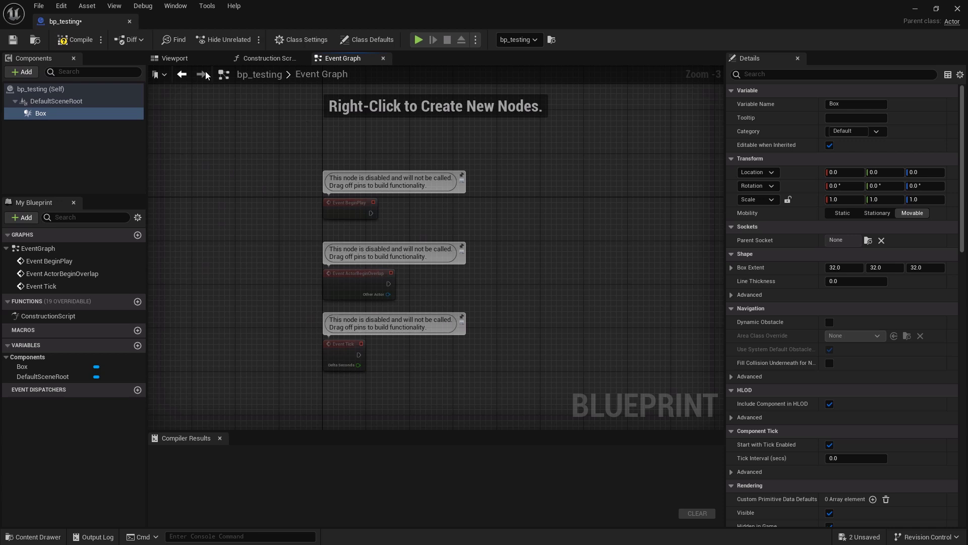
Step: Examine the box collision in the blueprint's 3D preview and close the blueprint editor
{"action": "left_click", "coordinate": [176, 61]}
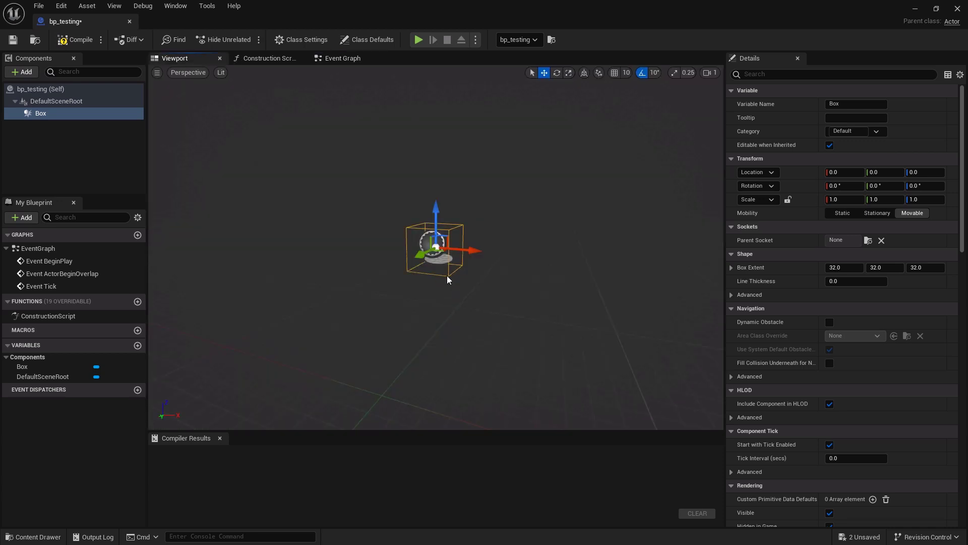
{"action": "scroll", "coordinate": [444, 241], "scroll_direction": "up", "scroll_amount": 3}
{"action": "scroll", "coordinate": [444, 241], "scroll_direction": "up", "scroll_amount": 2}
{"action": "scroll", "coordinate": [463, 223], "scroll_direction": "down", "scroll_amount": 5}
{"action": "scroll", "coordinate": [463, 223], "scroll_direction": "up", "scroll_amount": 1}
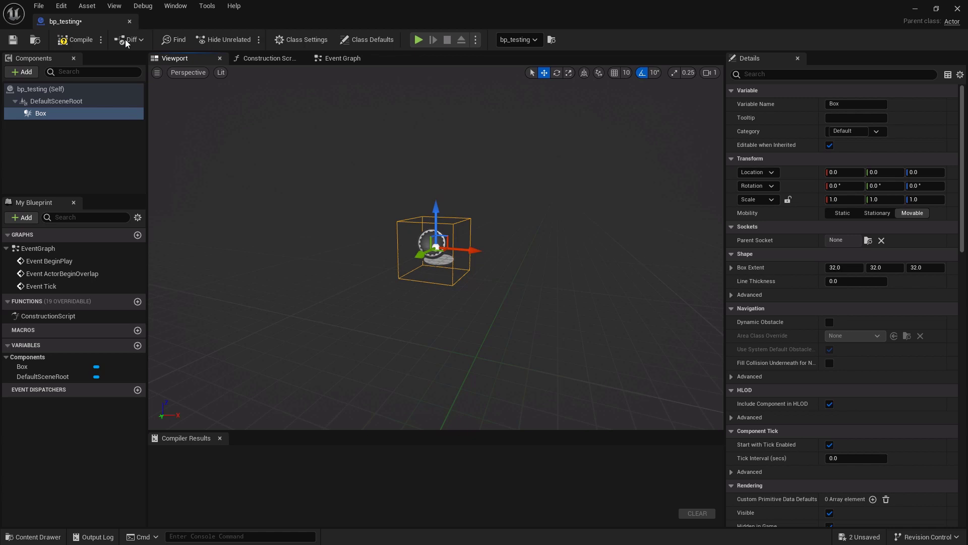
{"action": "left_click", "coordinate": [130, 21]}
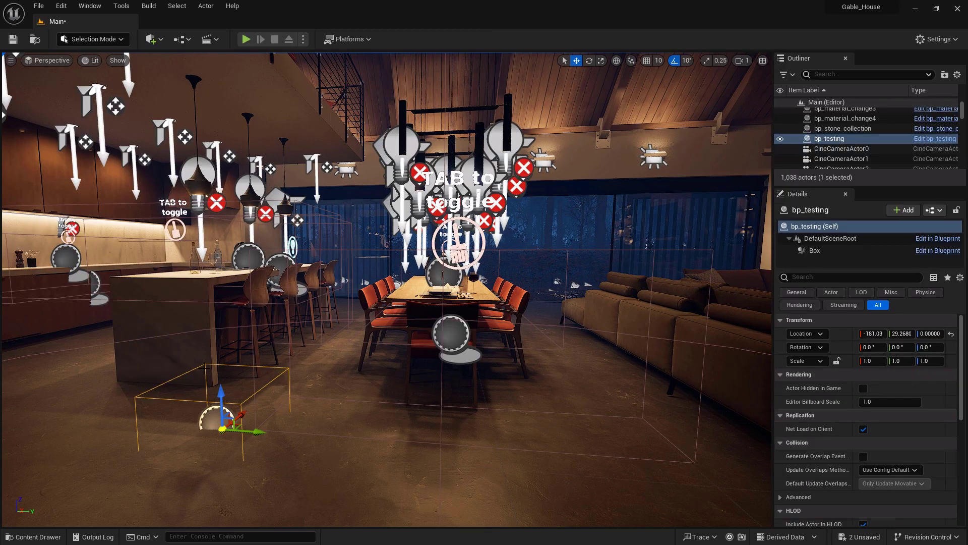
Step: Raise bp_testing in the level to a Z location of about 30 and scale its Box component to about 1.93 × 2.18 × 1.72
{"action": "left_click_drag", "start_coordinate": [220, 395], "coordinate": [213, 342]}
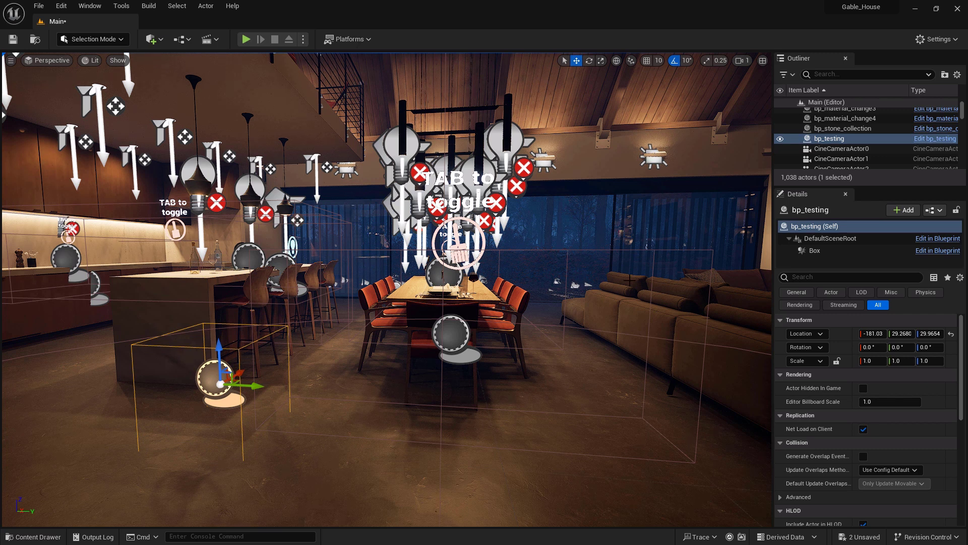
{"action": "left_click", "coordinate": [813, 250]}
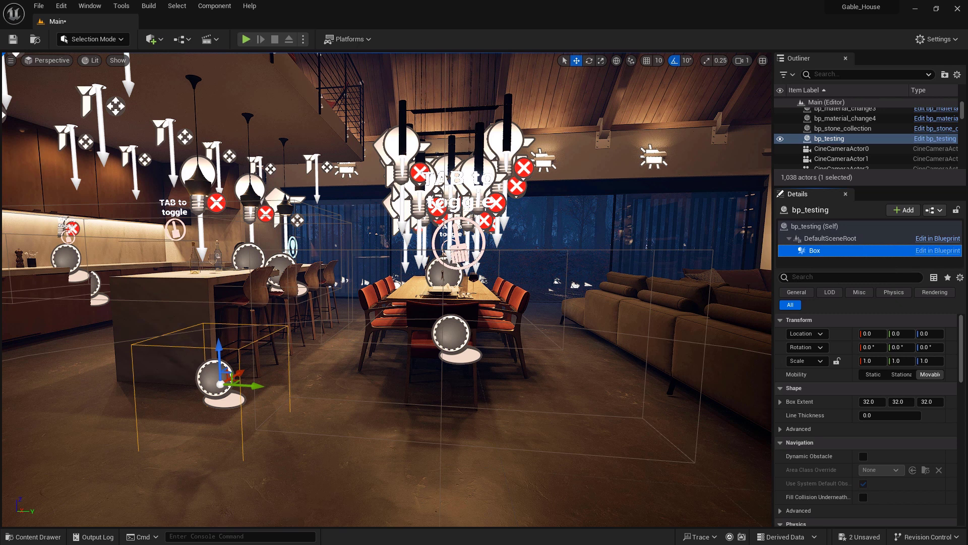
{"action": "key", "text": "e"}
{"action": "key", "text": "r"}
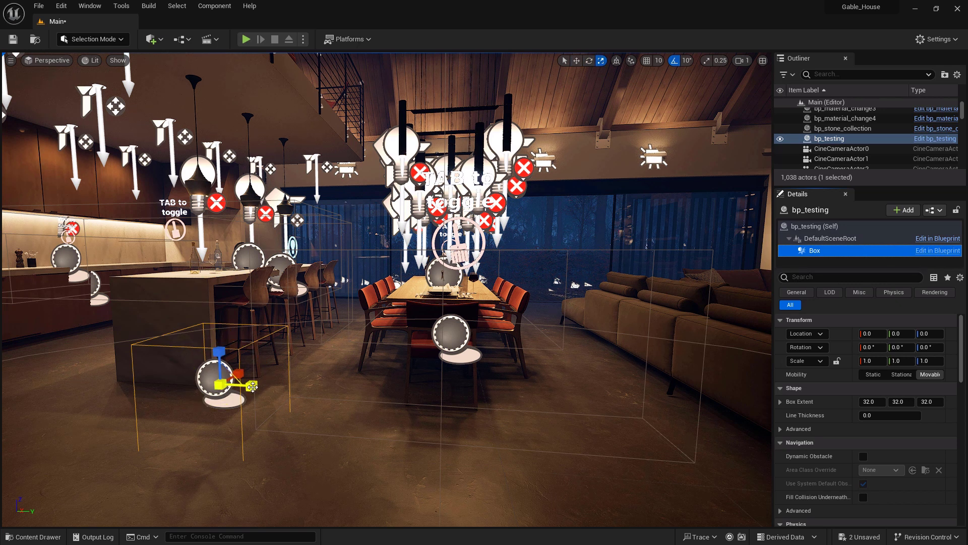
{"action": "left_click_drag", "start_coordinate": [252, 386], "coordinate": [301, 387]}
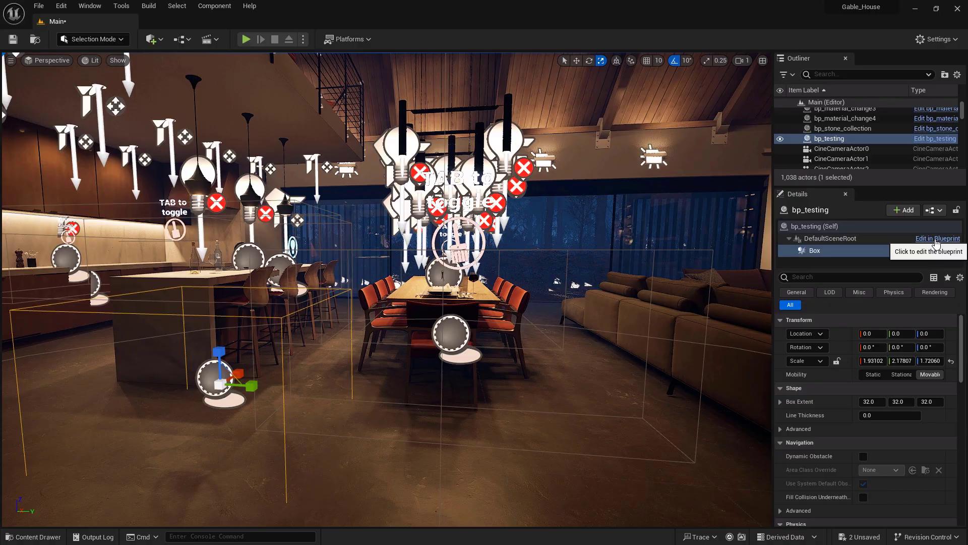
Step: Reopen the bp_testing blueprint and add an On Component Begin Overlap event for the Box component to the event graph
{"action": "left_click", "coordinate": [936, 239]}
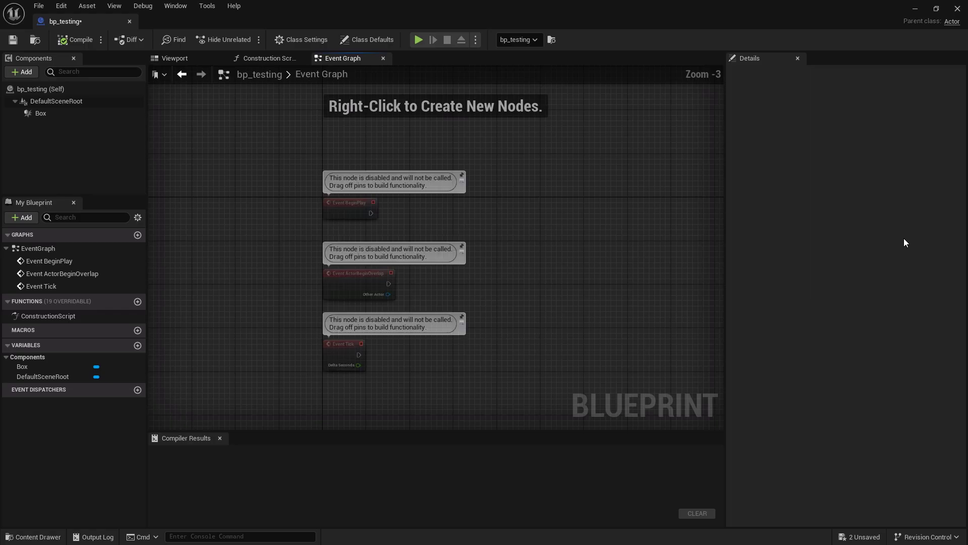
{"action": "right_click", "coordinate": [589, 226]}
{"action": "left_click", "coordinate": [50, 113]}
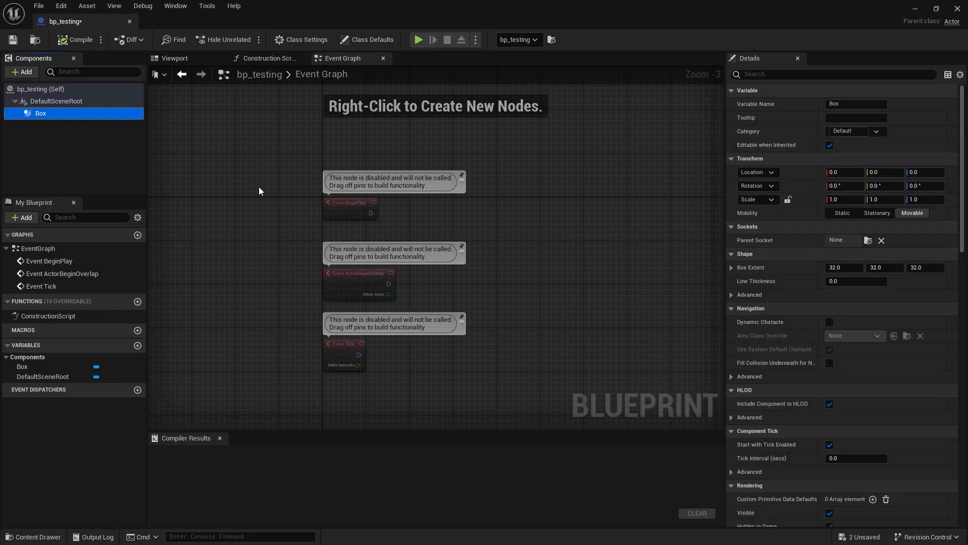
{"action": "scroll", "coordinate": [928, 280], "scroll_direction": "down", "scroll_amount": 10}
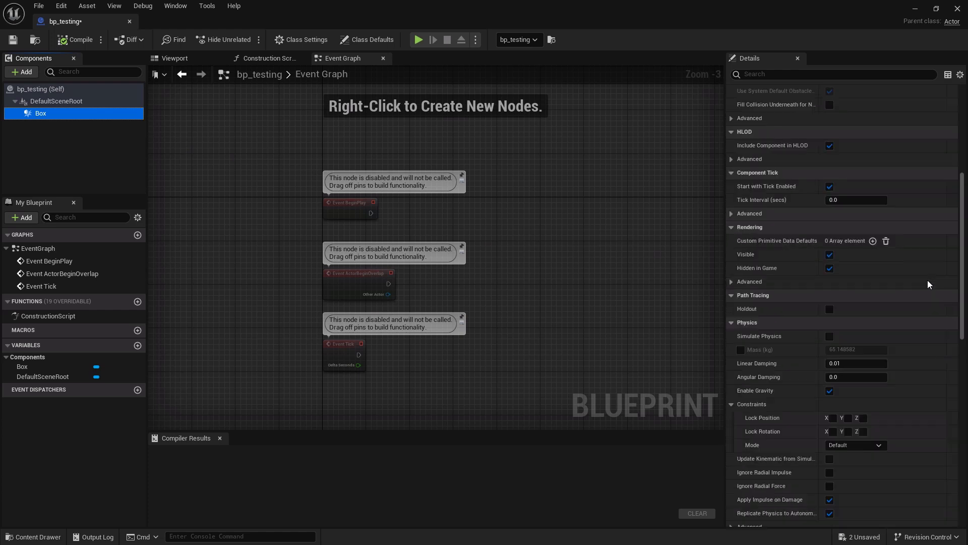
{"action": "scroll", "coordinate": [927, 280], "scroll_direction": "down", "scroll_amount": 10}
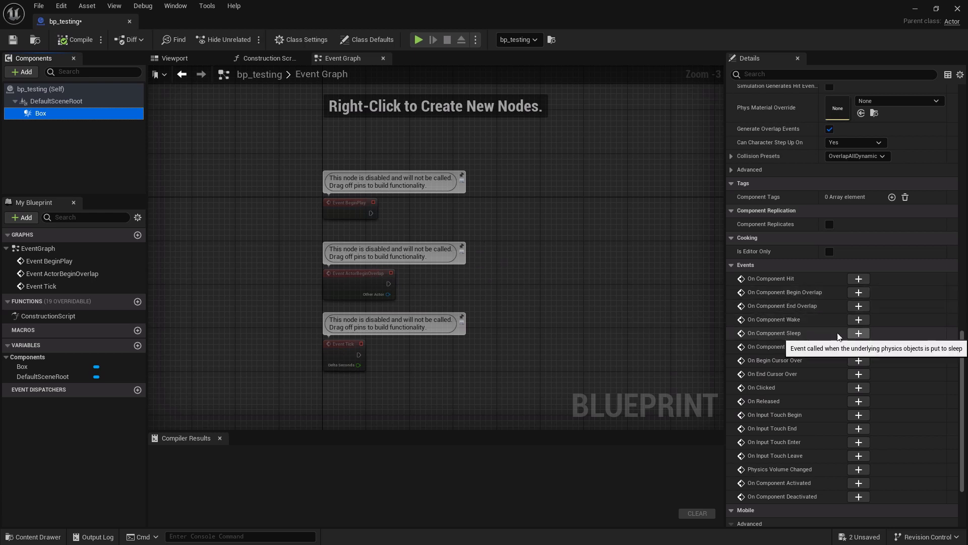
{"action": "left_click", "coordinate": [859, 293]}
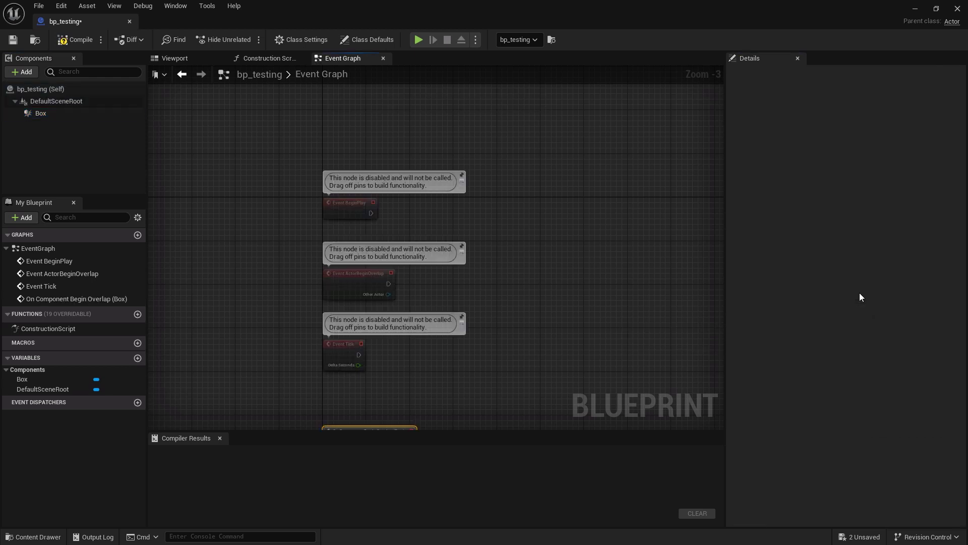
{"action": "scroll", "coordinate": [532, 229], "scroll_direction": "down", "scroll_amount": 3}
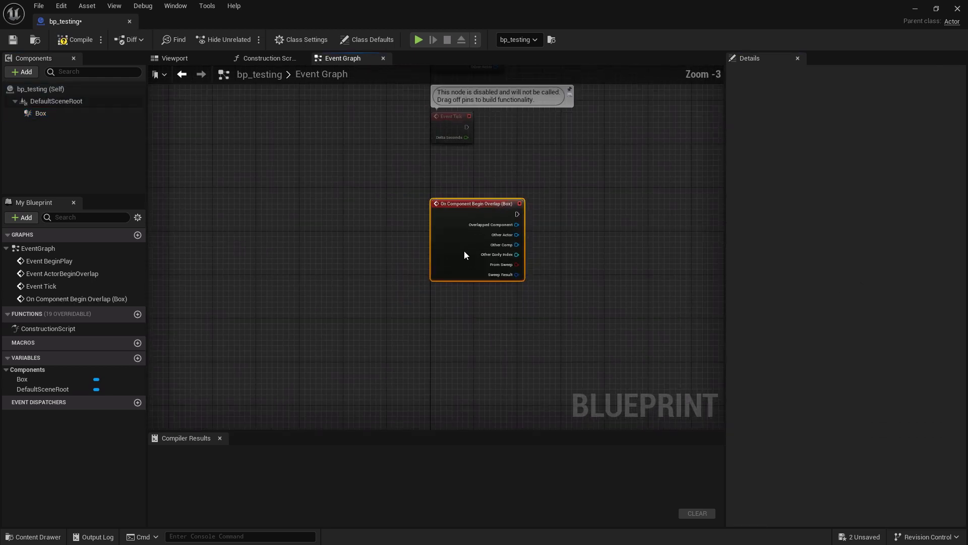
{"action": "right_click_drag", "start_coordinate": [582, 204], "coordinate": [443, 249]}
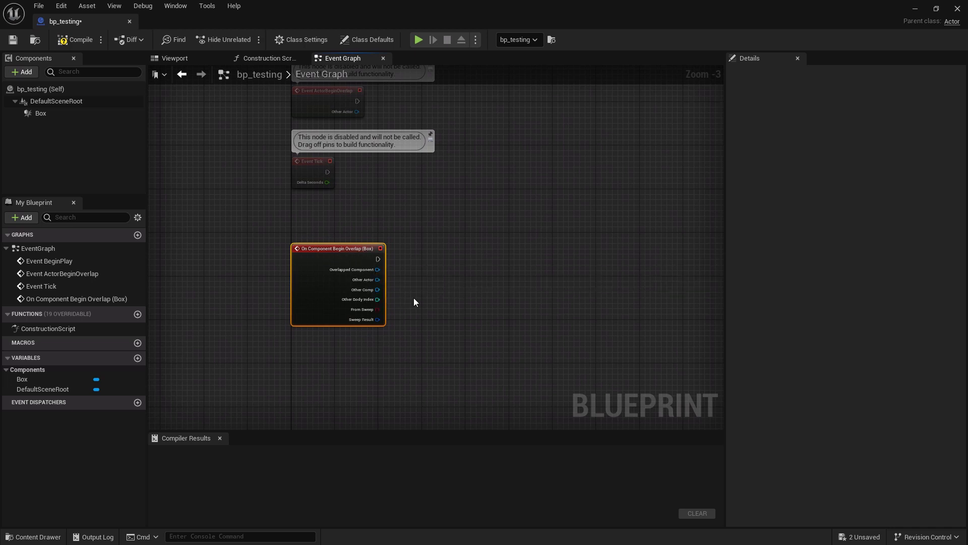
{"action": "scroll", "coordinate": [413, 294], "scroll_direction": "up", "scroll_amount": 1}
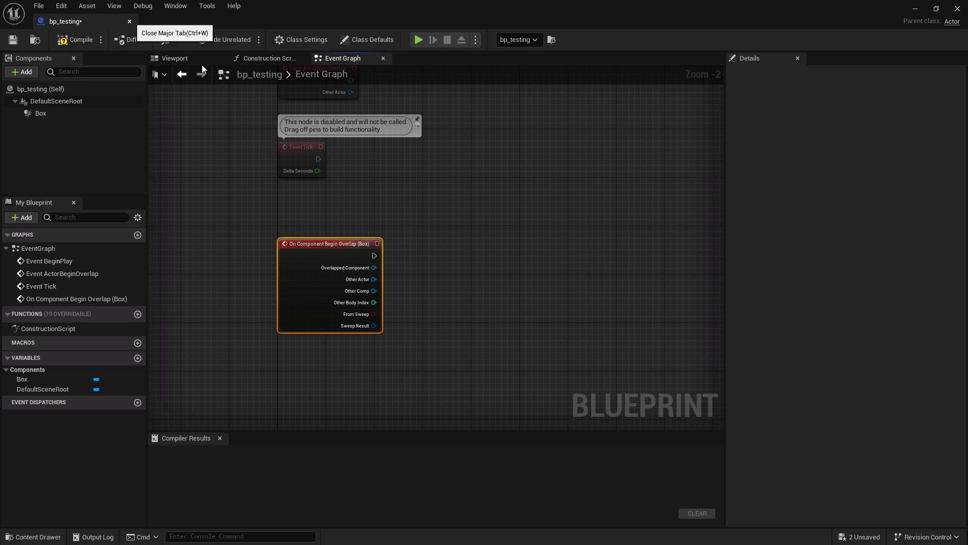
{"action": "right_click_drag", "start_coordinate": [440, 221], "coordinate": [460, 227]}
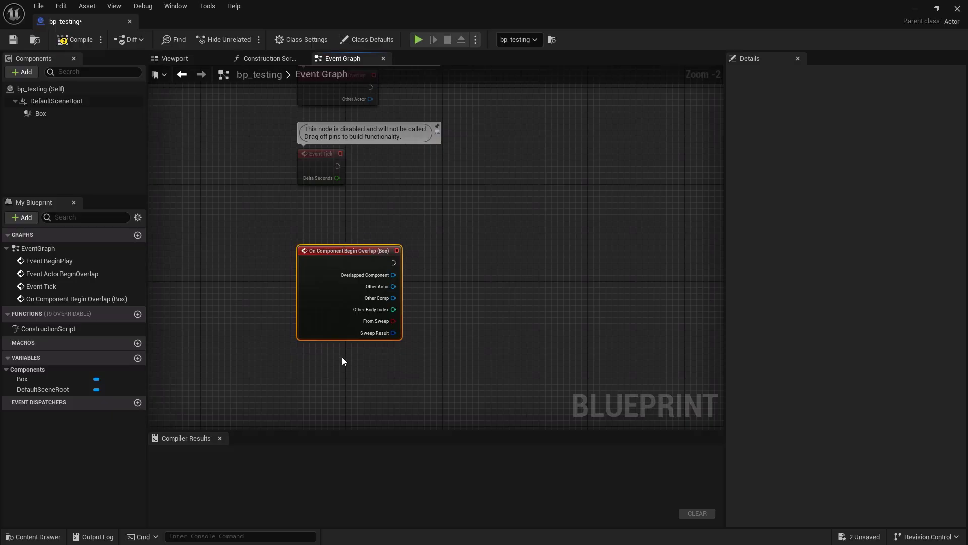
{"action": "left_click_drag", "start_coordinate": [394, 263], "coordinate": [479, 269]}
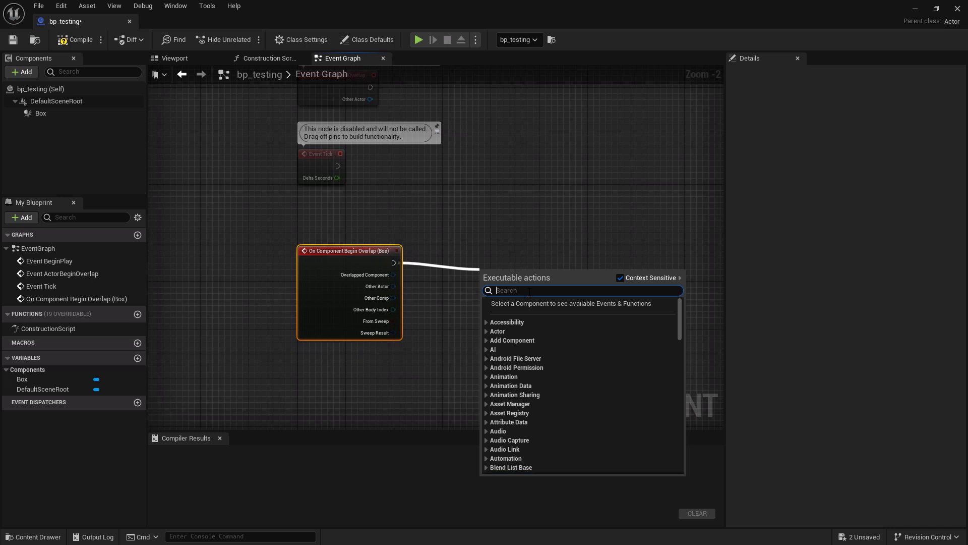
{"action": "type", "text": "sonos"}
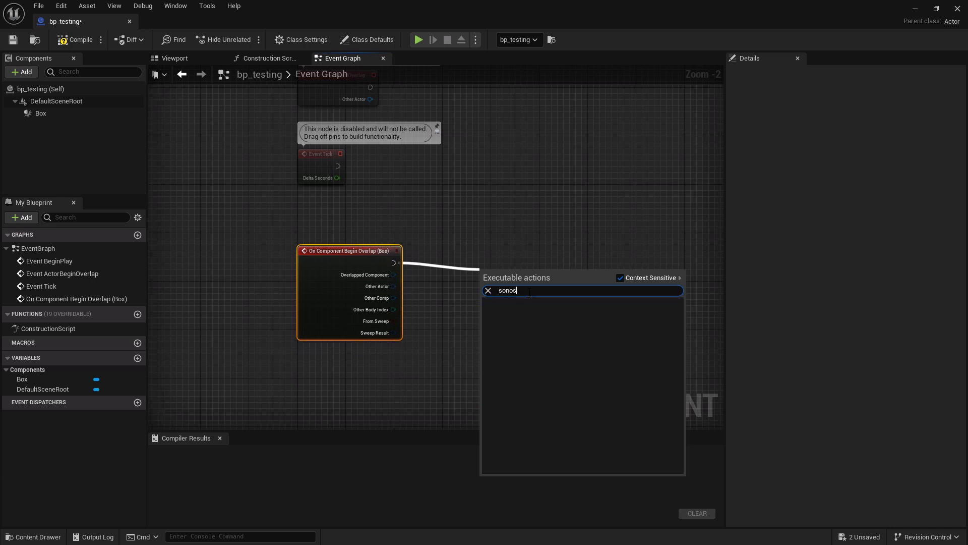
{"action": "key", "text": "BackSpace"}
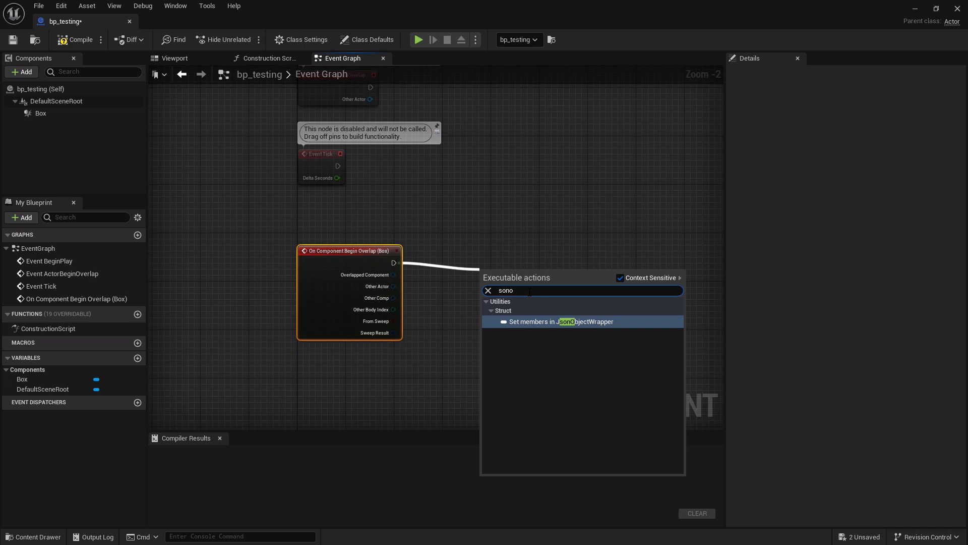
{"action": "key", "text": "BackSpace"}
{"action": "key", "text": "BackSpace"}
{"action": "key", "text": "BackSpace"}
{"action": "key", "text": "BackSpace"}
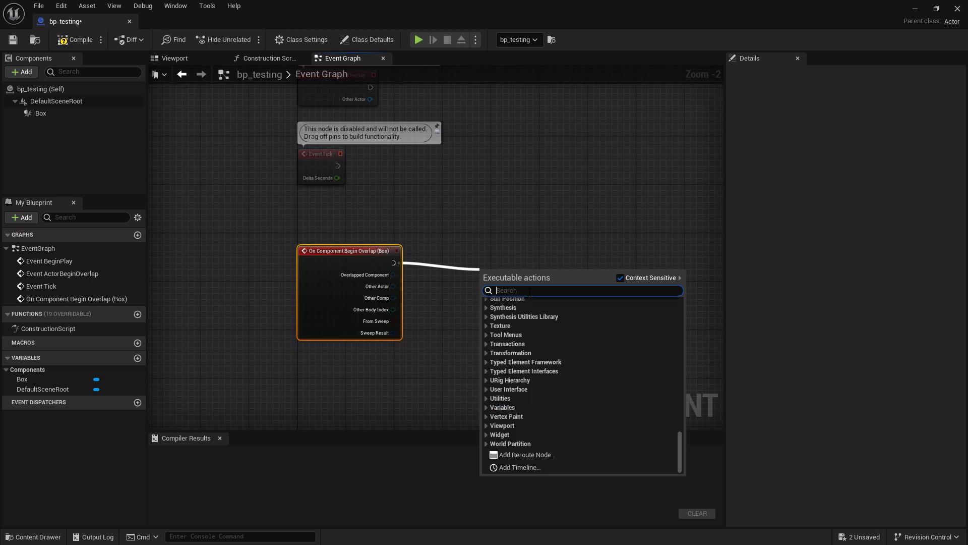
{"action": "left_click", "coordinate": [538, 212]}
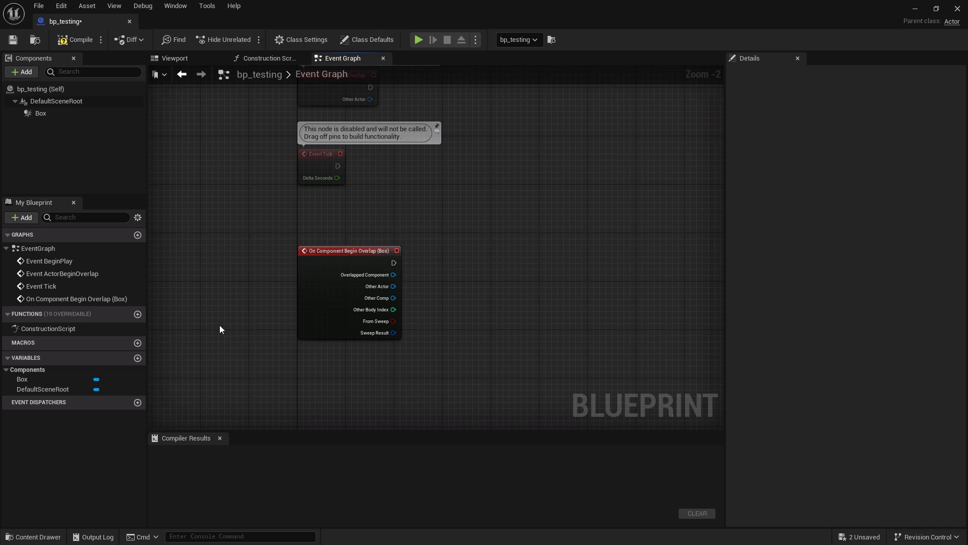
Step: Create a new blueprint variable named chair_object
{"action": "left_click", "coordinate": [22, 218]}
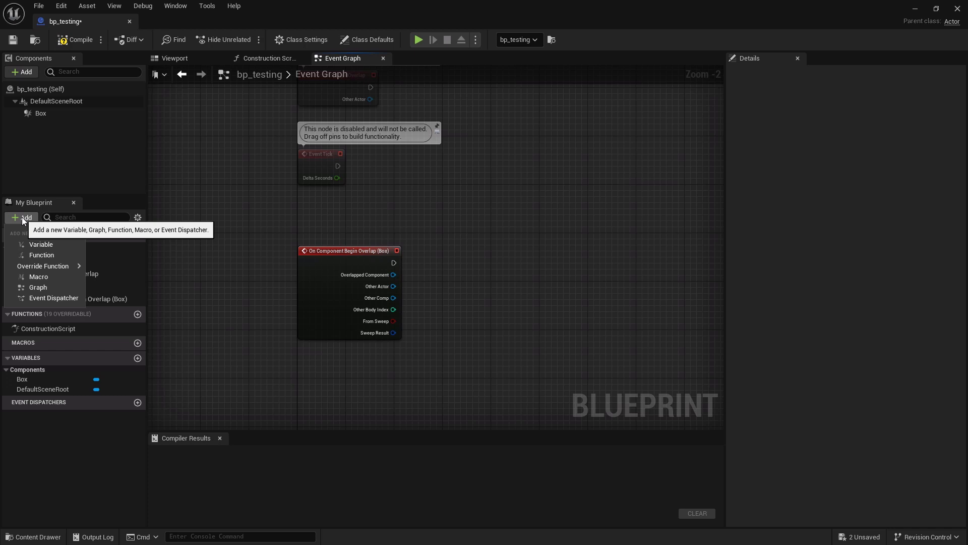
{"action": "left_click", "coordinate": [41, 247]}
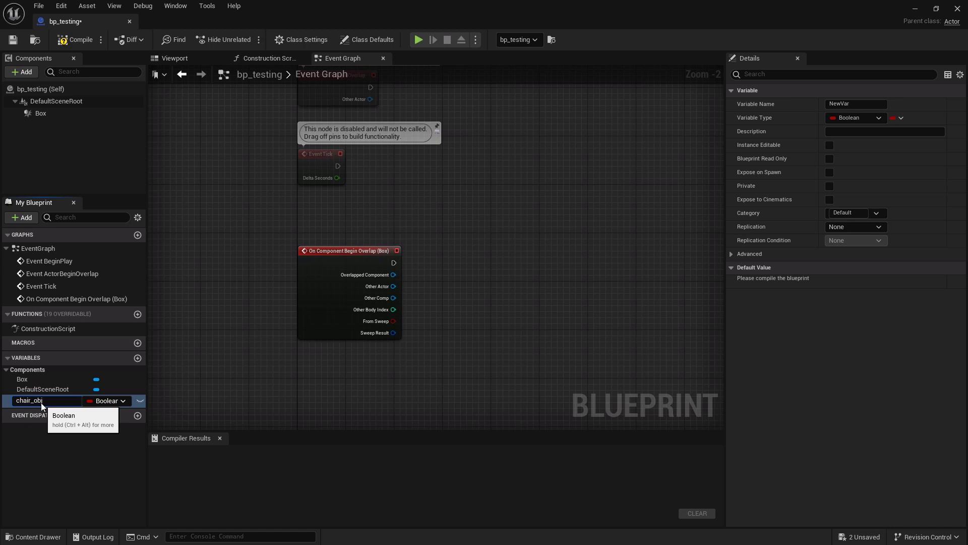
{"action": "type", "text": "chair_object"}
{"action": "key", "text": "Return"}
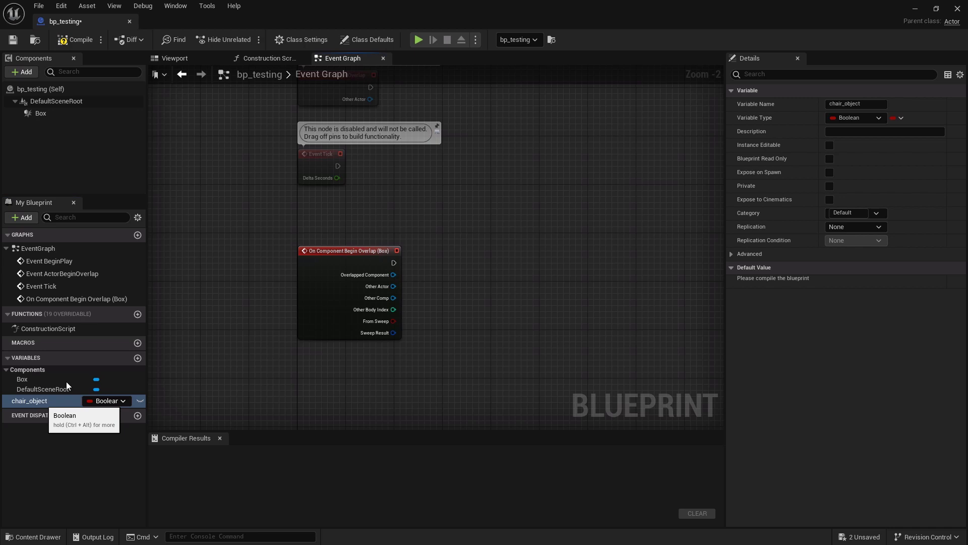
Step: Set the variable type of chair_object to a Static Mesh Actor object reference
{"action": "left_click", "coordinate": [124, 401]}
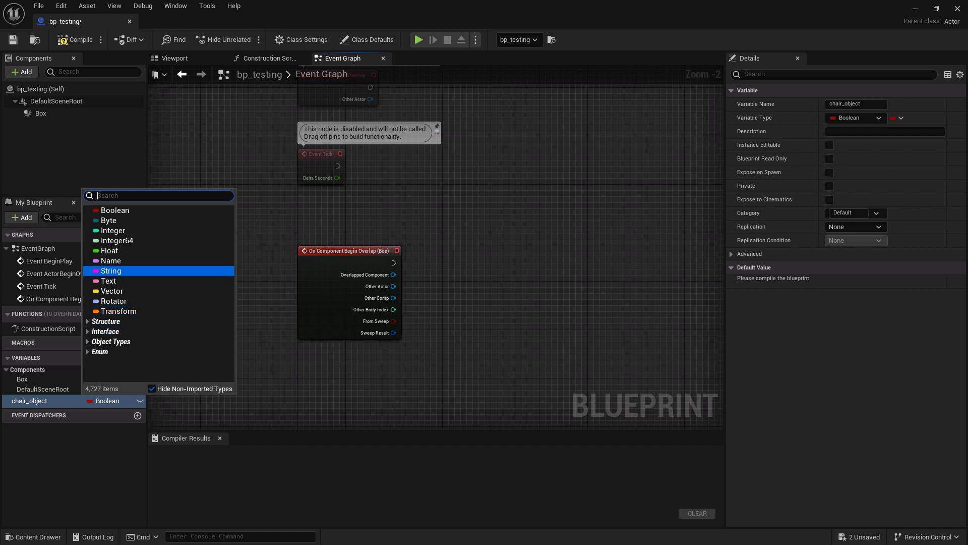
{"action": "left_click", "coordinate": [88, 342]}
{"action": "scroll", "coordinate": [192, 323], "scroll_direction": "down", "scroll_amount": 5}
{"action": "mouse_move", "coordinate": [189, 353]}
{"action": "scroll", "coordinate": [189, 353], "scroll_direction": "down", "scroll_amount": 2}
{"action": "scroll", "coordinate": [186, 346], "scroll_direction": "up", "scroll_amount": 5}
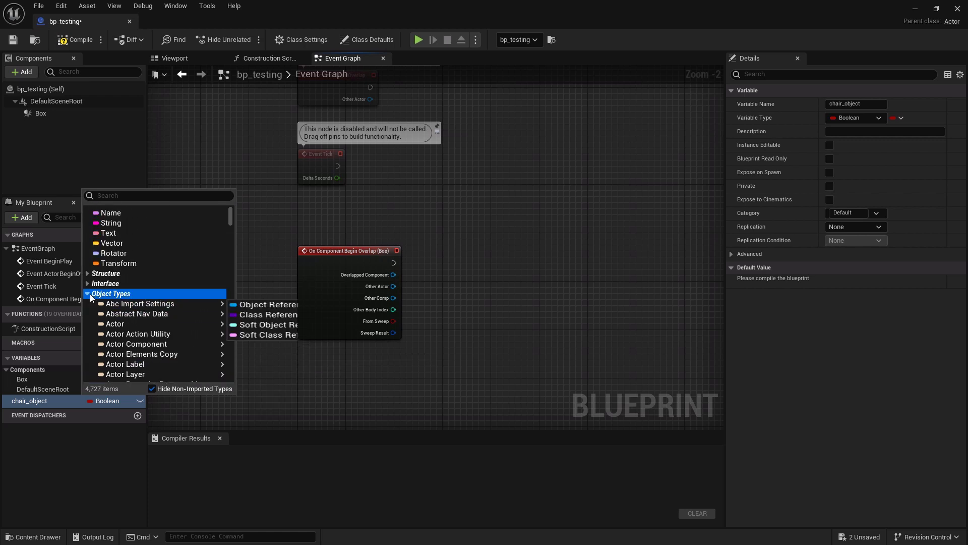
{"action": "left_click", "coordinate": [87, 294]}
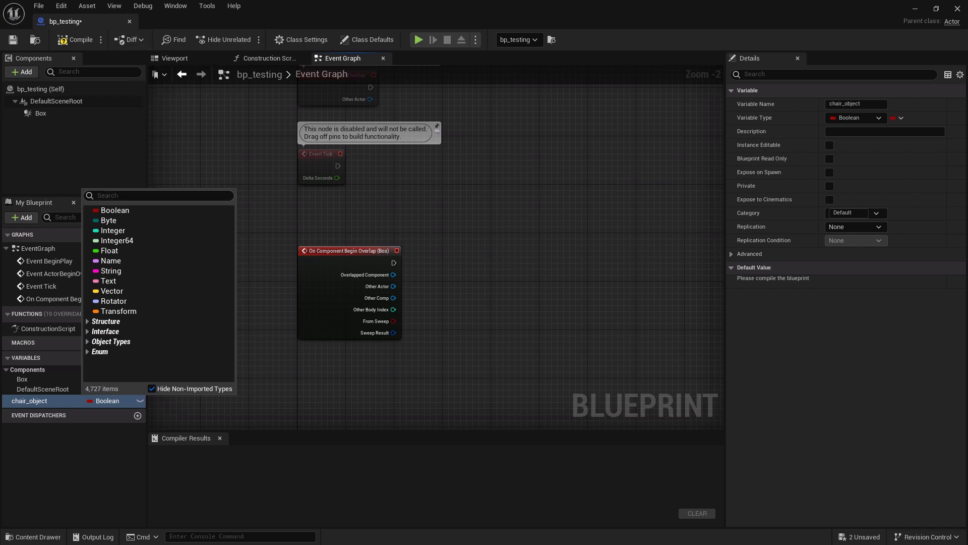
{"action": "type", "text": "s"}
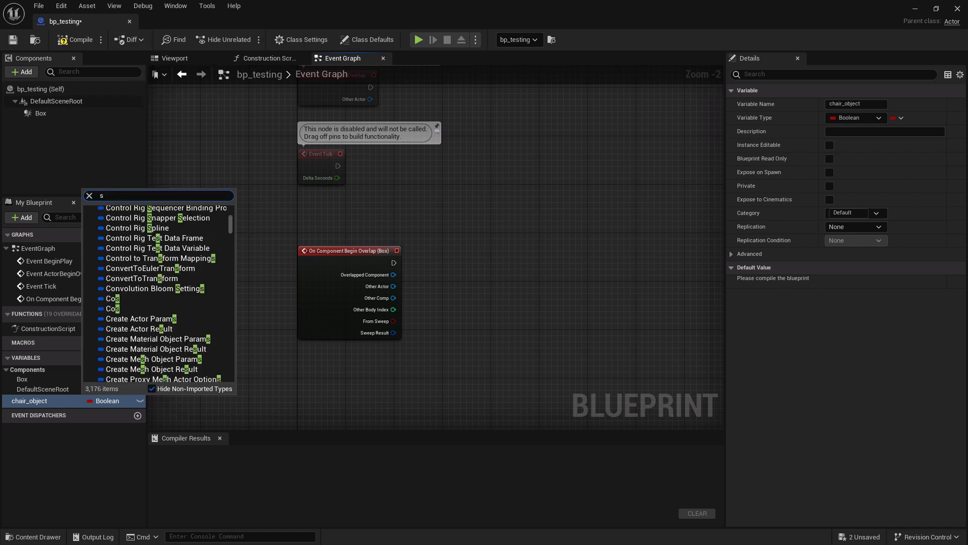
{"action": "type", "text": "tatic"}
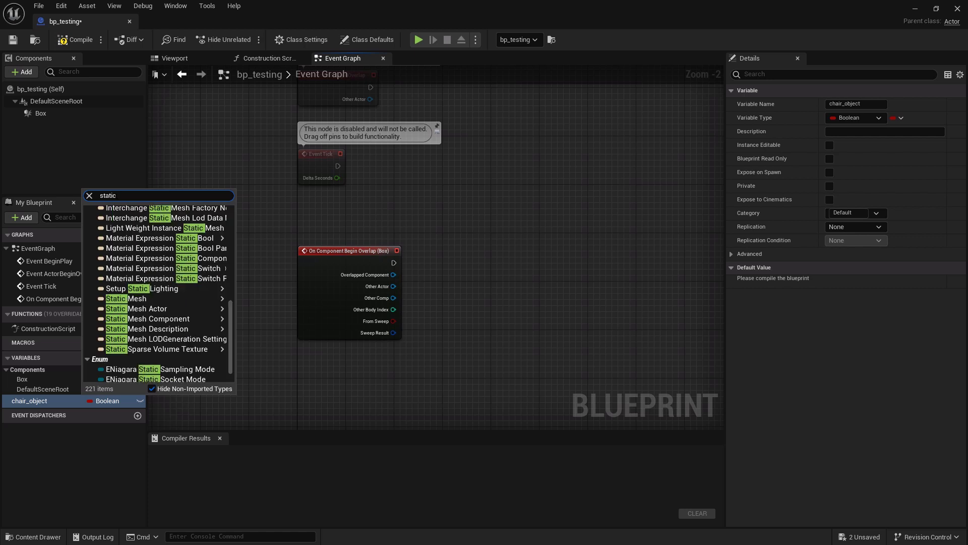
{"action": "type", "text": " mesh acto"}
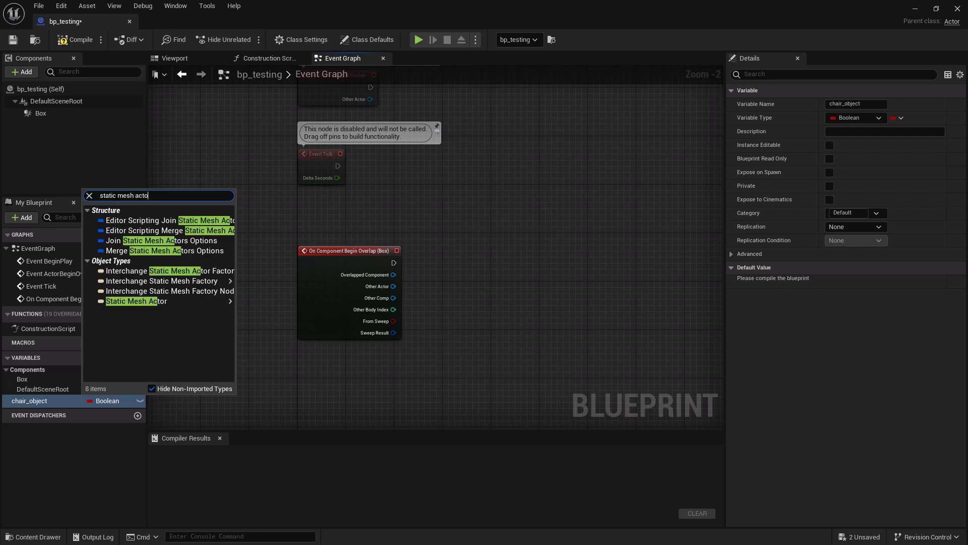
{"action": "left_click", "coordinate": [132, 302]}
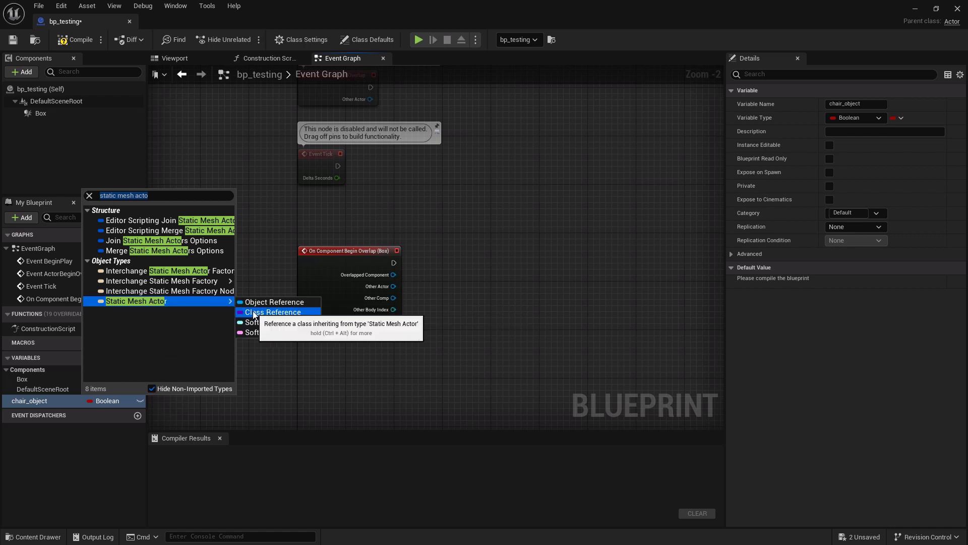
{"action": "left_click", "coordinate": [259, 302]}
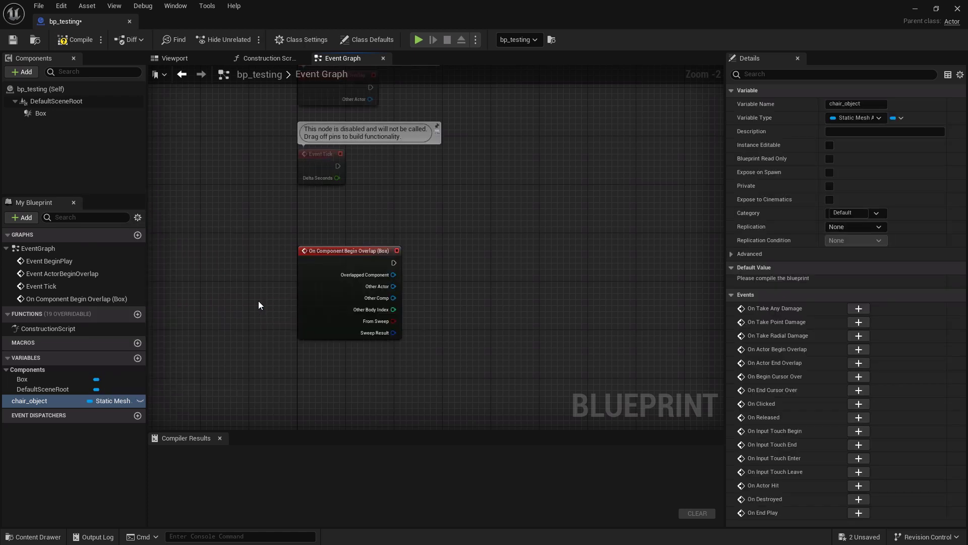
Step: Compile and close the bp_testing blueprint, and select the nearest dining chair along the table's right side in the level
{"action": "left_click", "coordinate": [78, 41]}
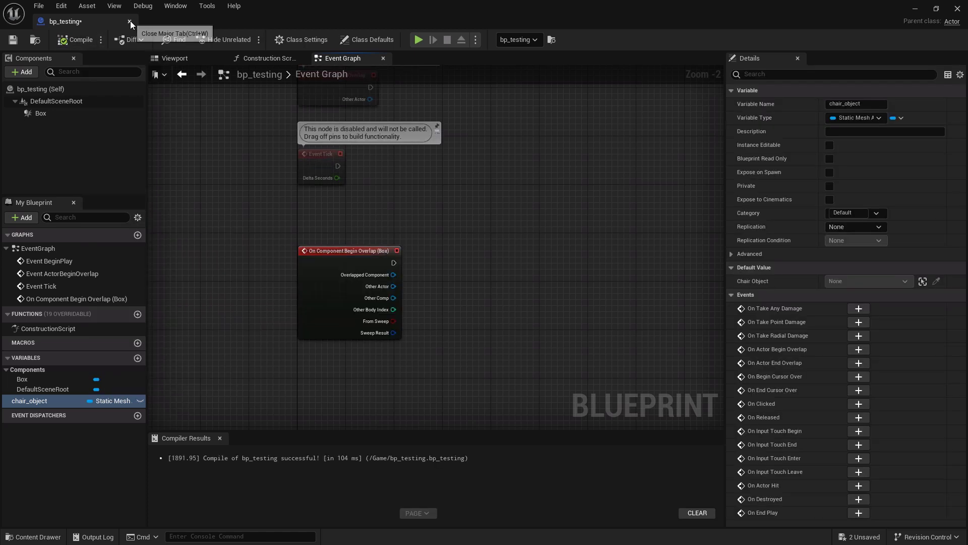
{"action": "left_click", "coordinate": [130, 21]}
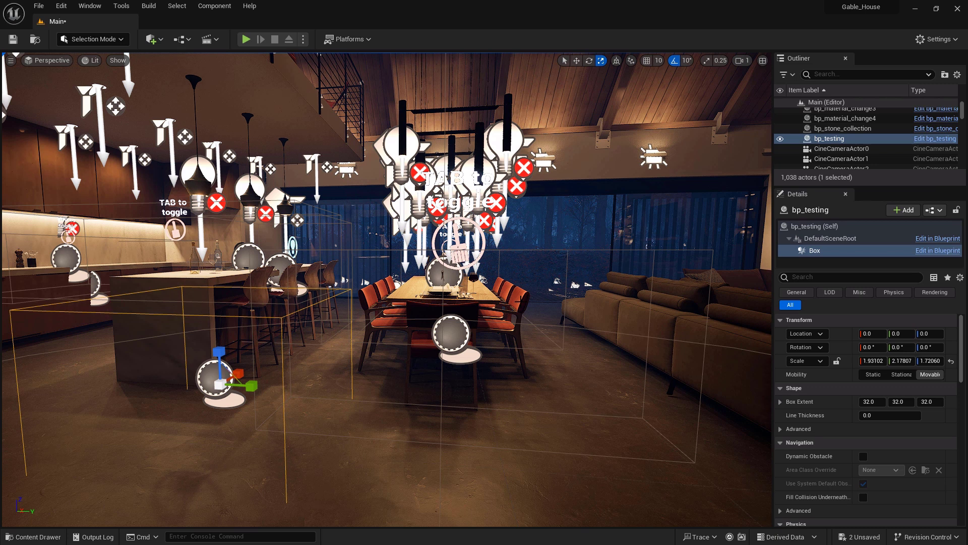
{"action": "left_click", "coordinate": [521, 299]}
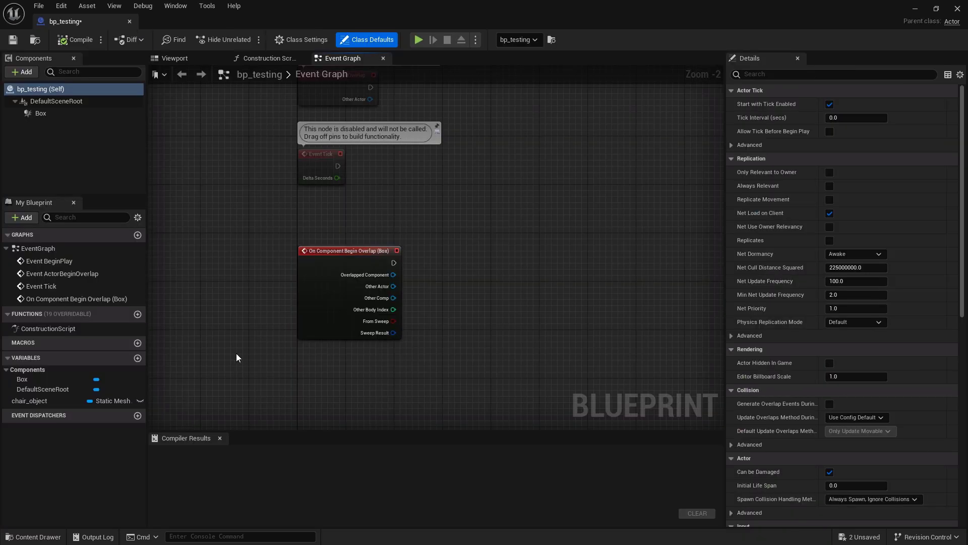
Step: Make the chair_object variable instance editable in the bp_testing blueprint and set its category to test
{"action": "right_click_drag", "start_coordinate": [237, 351], "coordinate": [330, 304]}
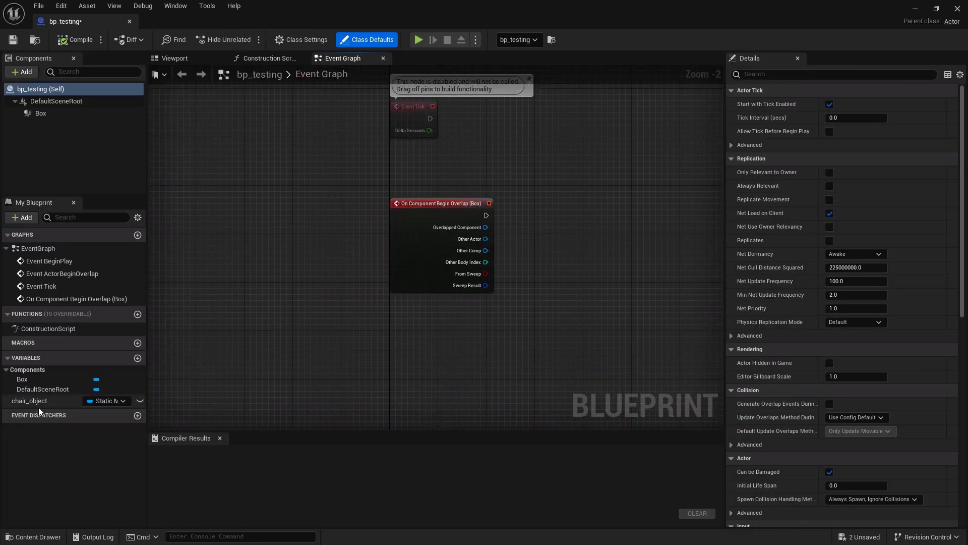
{"action": "left_click", "coordinate": [141, 401]}
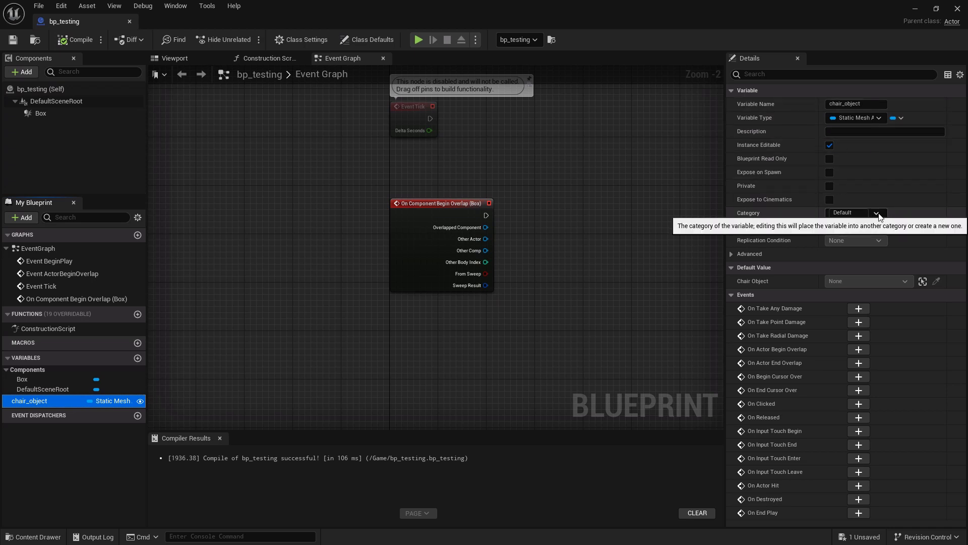
{"action": "left_click", "coordinate": [862, 213]}
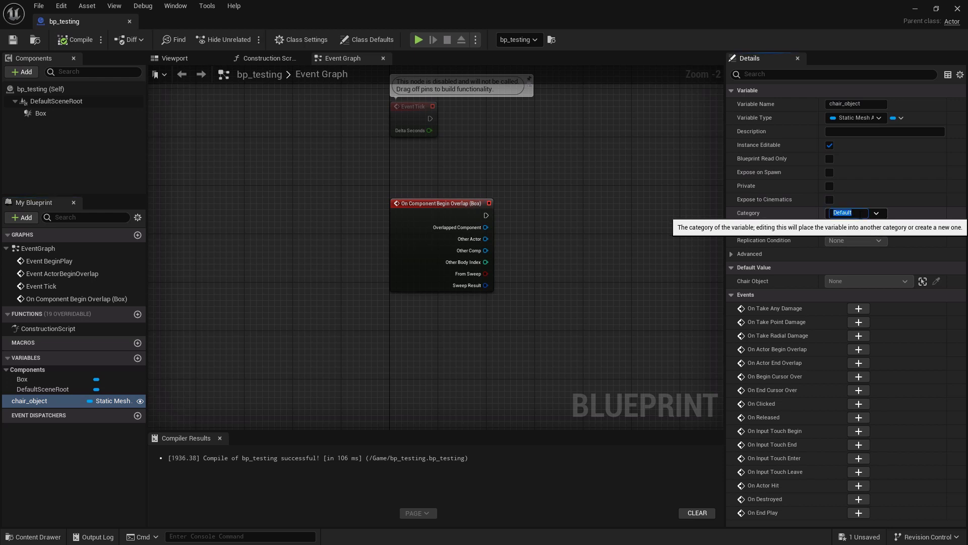
{"action": "type", "text": "test"}
{"action": "key", "text": "Return"}
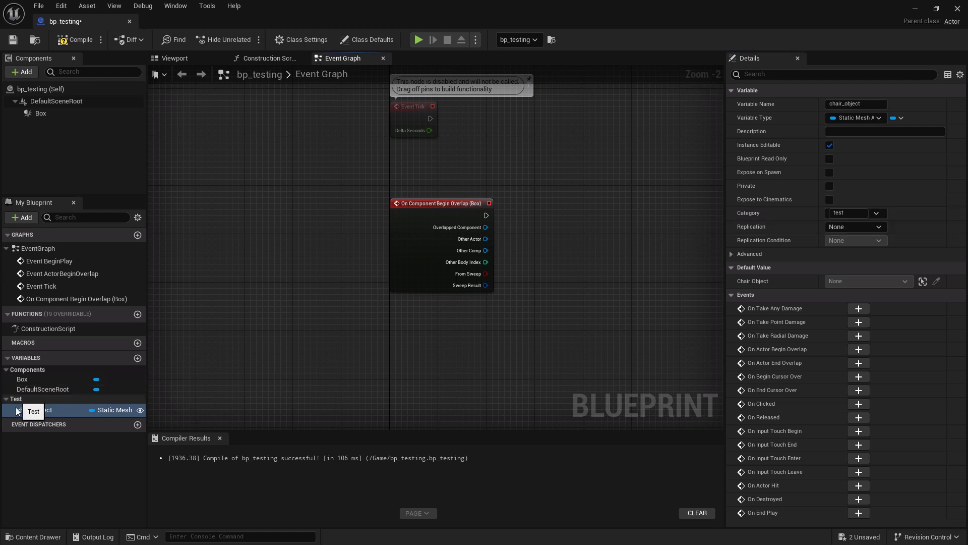
Step: Compile and close the blueprint, and assign dining chair sollos_anna007 as the Chair Object of bp_testing in the level
{"action": "left_click", "coordinate": [74, 39]}
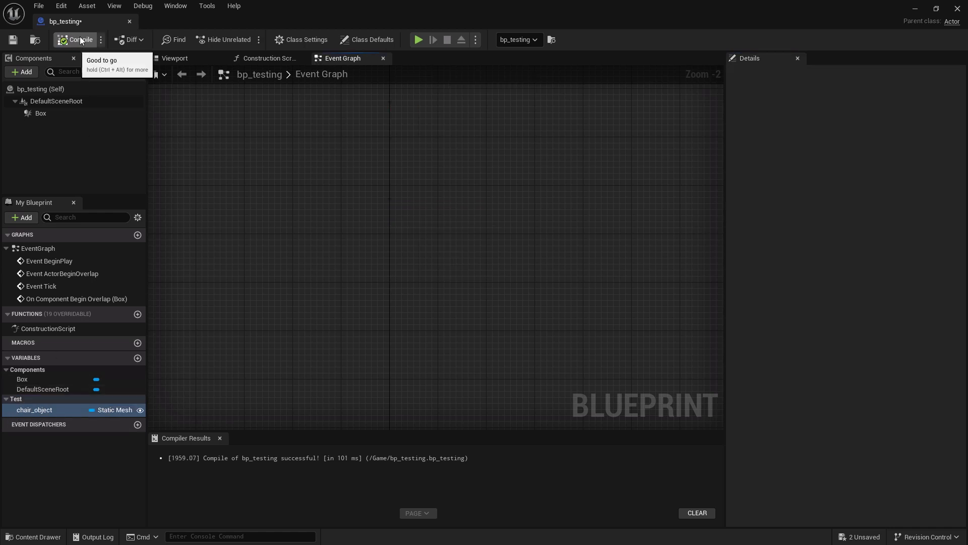
{"action": "left_click", "coordinate": [129, 22]}
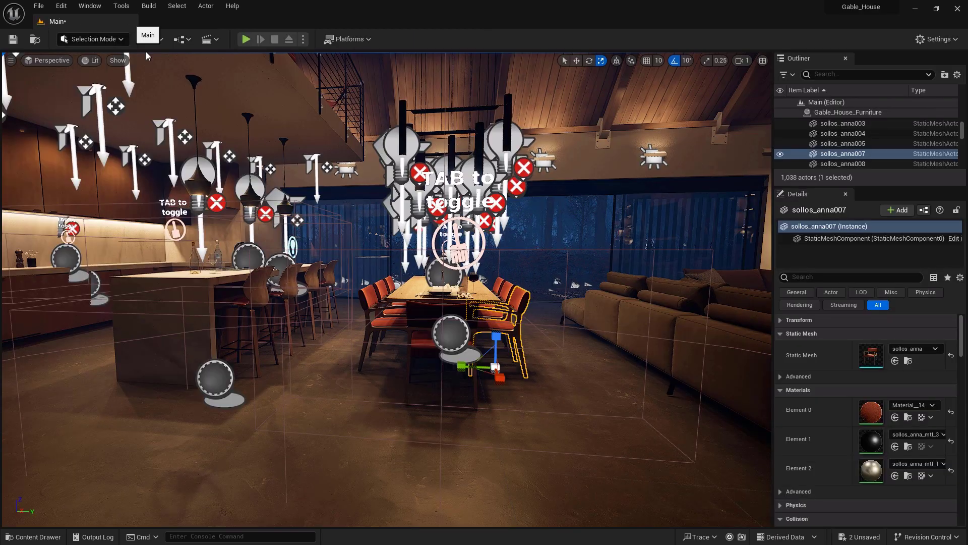
{"action": "left_click", "coordinate": [214, 381]}
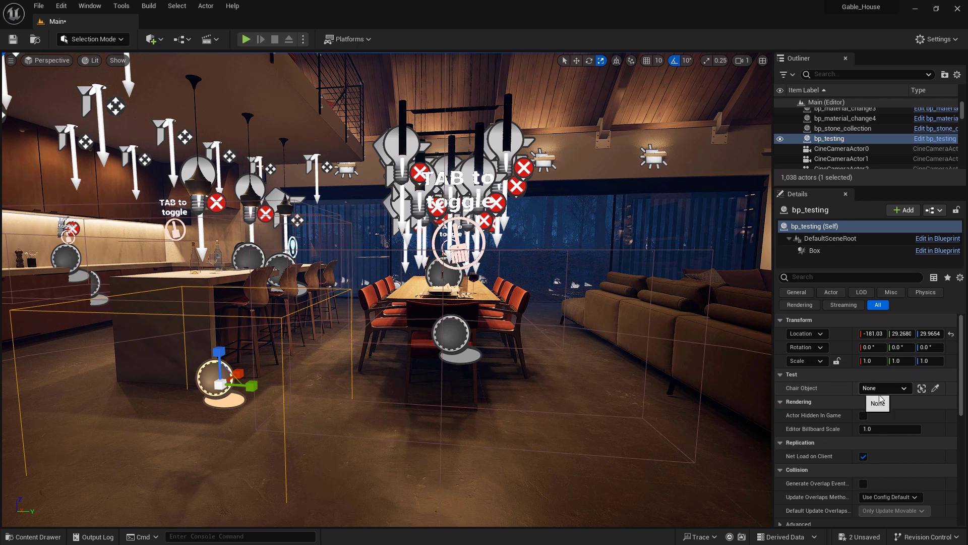
{"action": "left_click", "coordinate": [936, 387]}
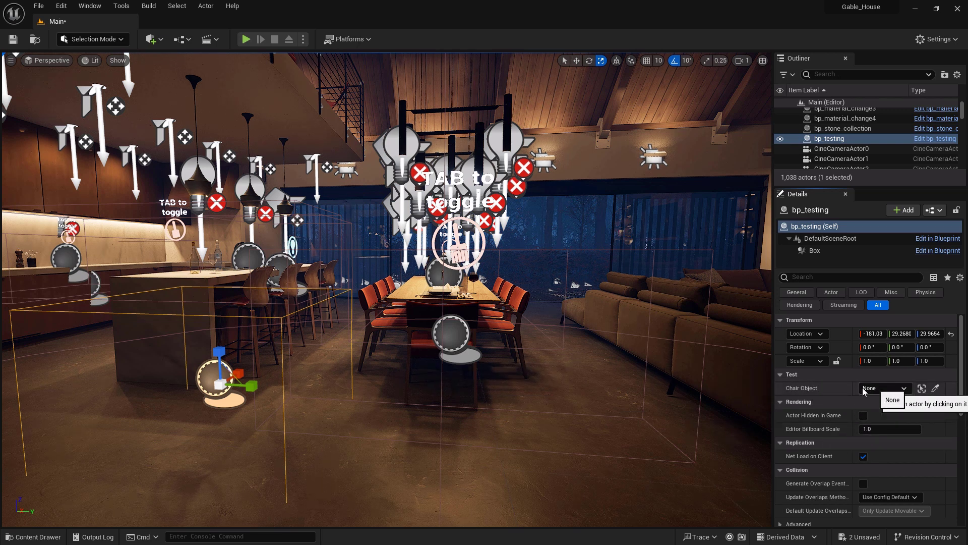
{"action": "left_click", "coordinate": [521, 297]}
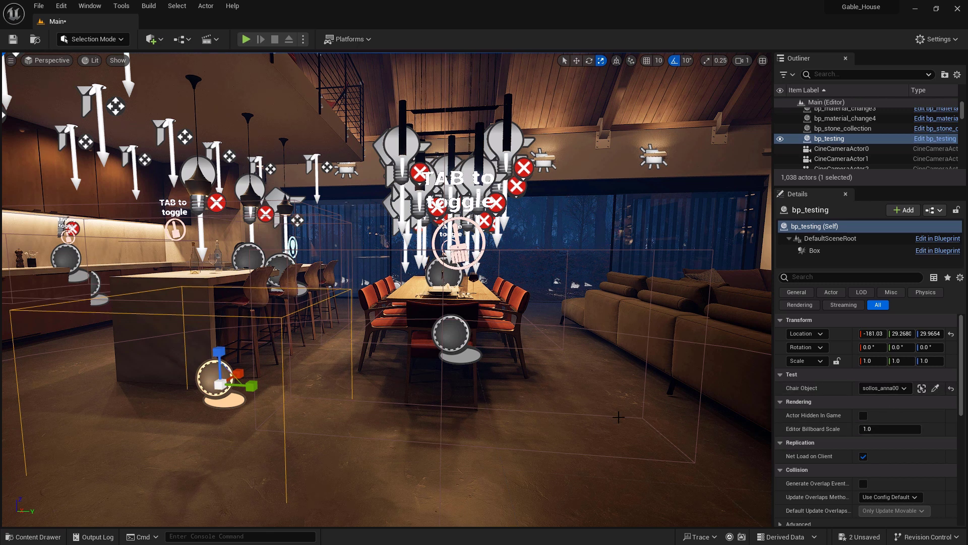
Step: Reopen the bp_testing blueprint and place a Get chair_object node beside the On Component Begin Overlap (Box) event
{"action": "left_click", "coordinate": [934, 241]}
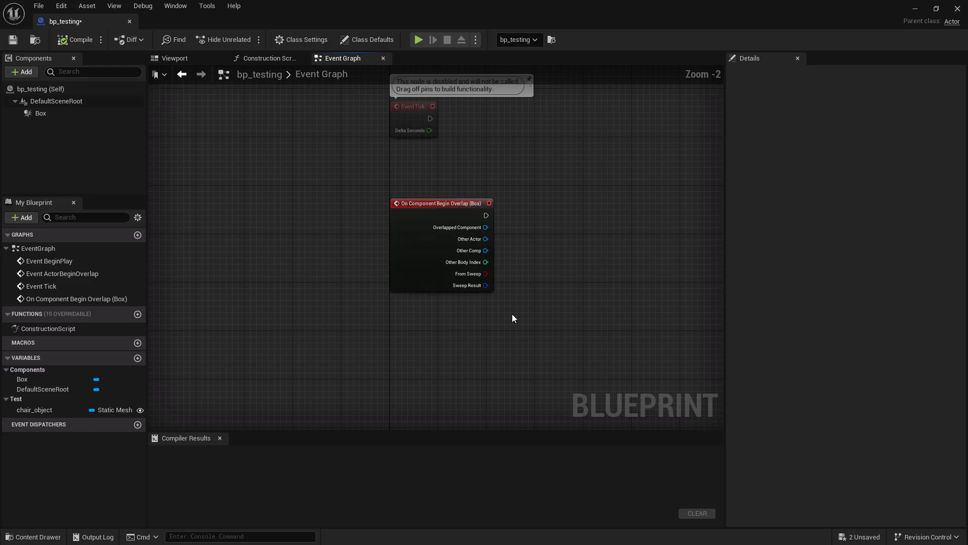
{"action": "scroll", "coordinate": [507, 202], "scroll_direction": "up", "scroll_amount": 2}
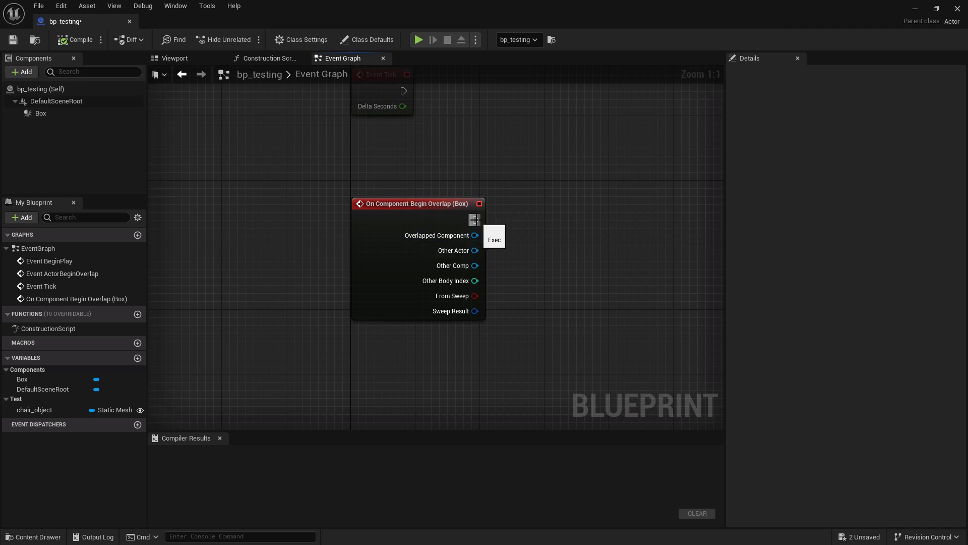
{"action": "left_click_drag", "start_coordinate": [475, 220], "coordinate": [576, 228]}
{"action": "left_click", "coordinate": [621, 192]}
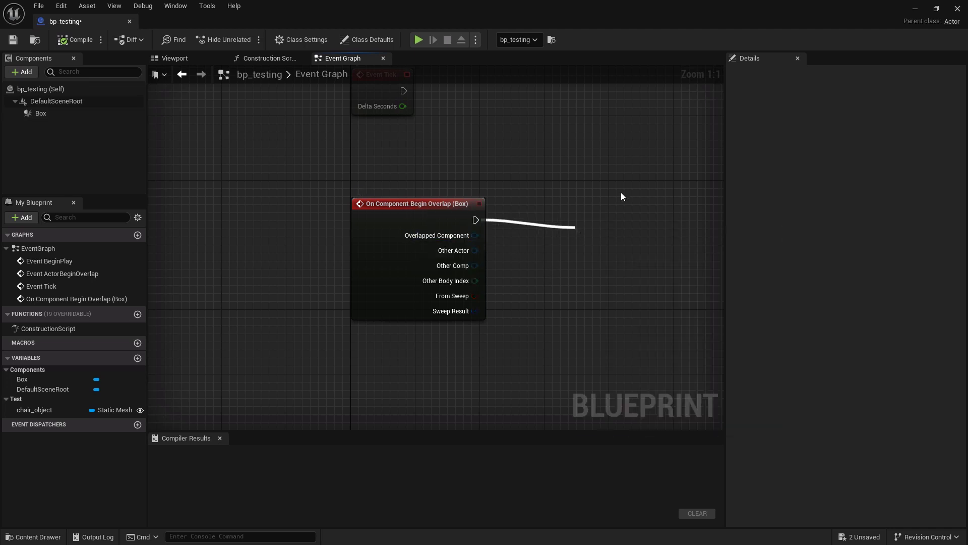
{"action": "left_click_drag", "start_coordinate": [28, 410], "coordinate": [555, 283]}
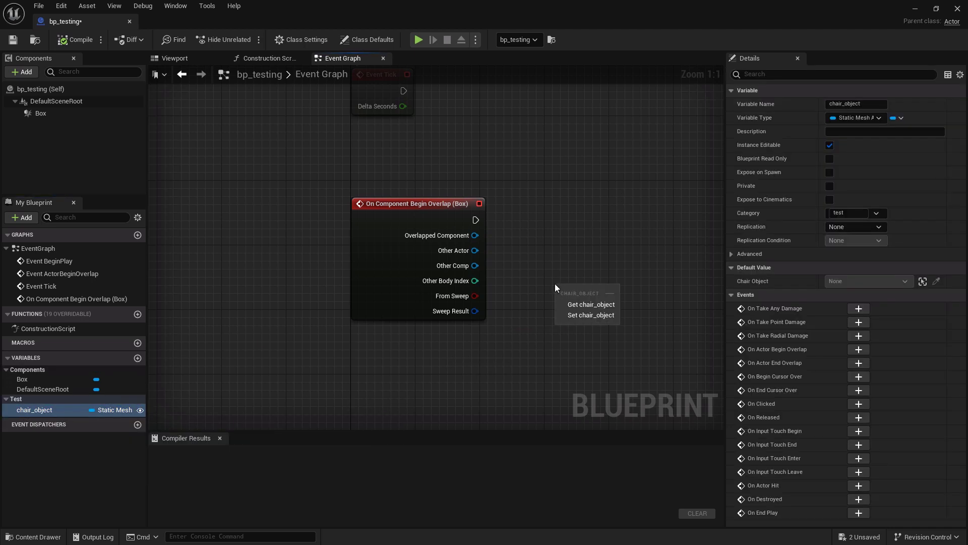
{"action": "left_click", "coordinate": [577, 305]}
{"action": "right_click_drag", "start_coordinate": [595, 321], "coordinate": [496, 332]}
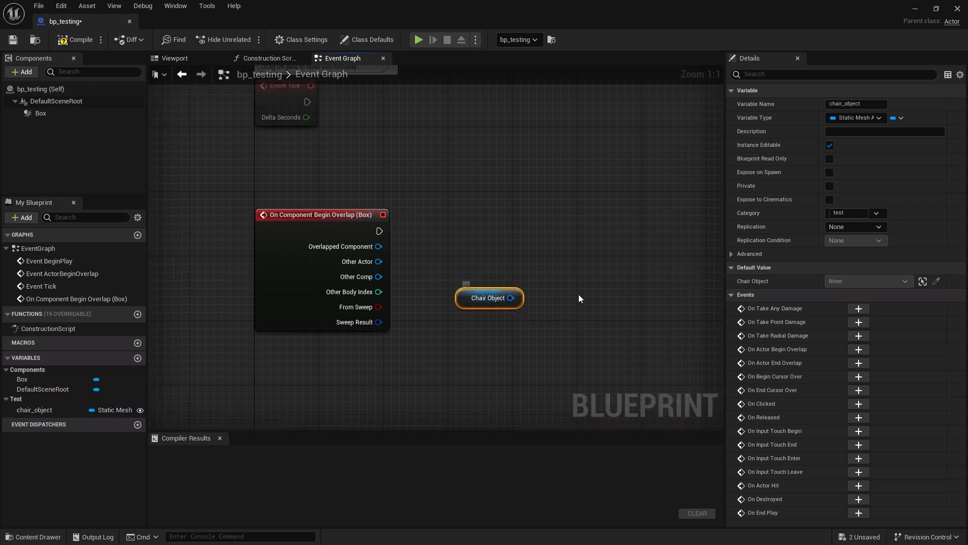
Step: Add a Set Visibility node for Chair Object's Static Mesh Component, run it from the Box overlap event and compile the blueprint
{"action": "left_click_drag", "start_coordinate": [511, 298], "coordinate": [623, 282]}
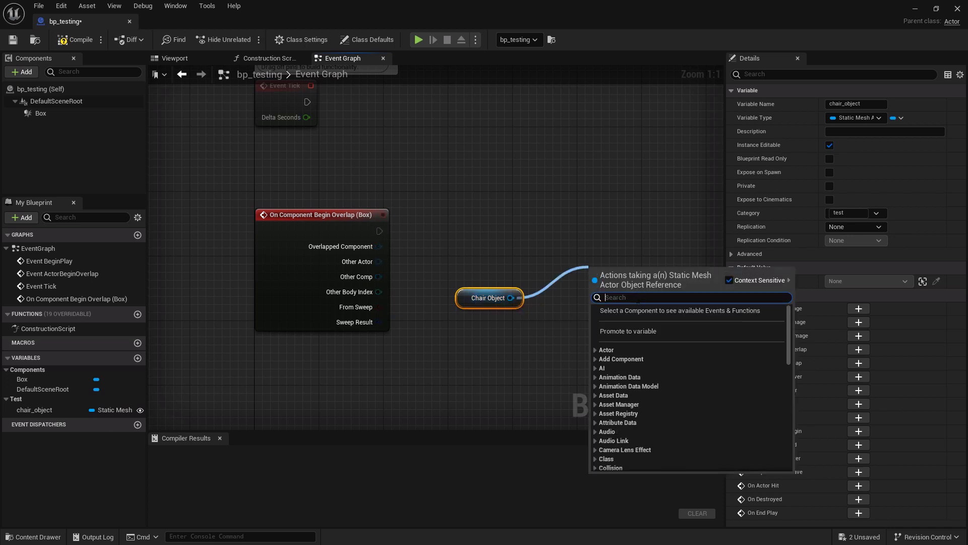
{"action": "type", "text": "set"}
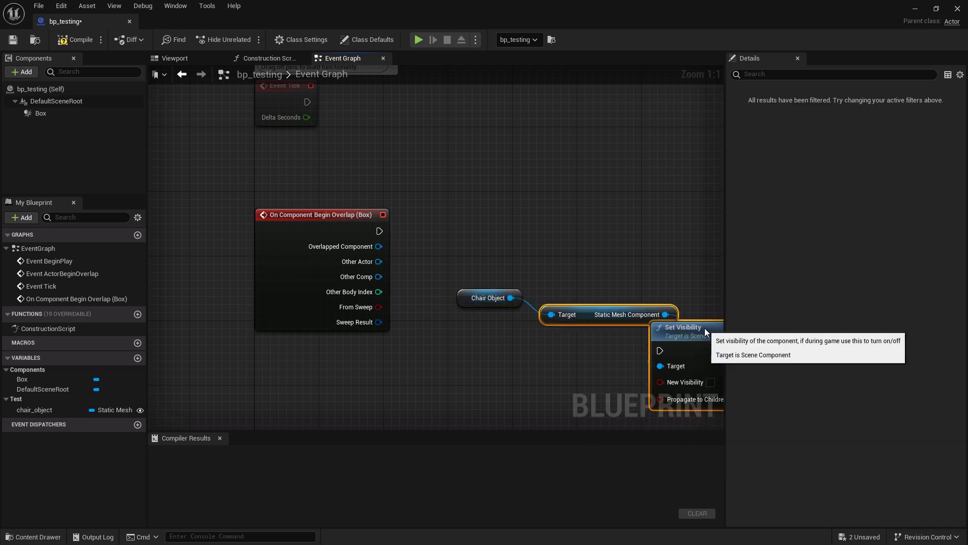
{"action": "left_click_drag", "start_coordinate": [704, 327], "coordinate": [695, 312]}
{"action": "right_click_drag", "start_coordinate": [672, 261], "coordinate": [526, 260]}
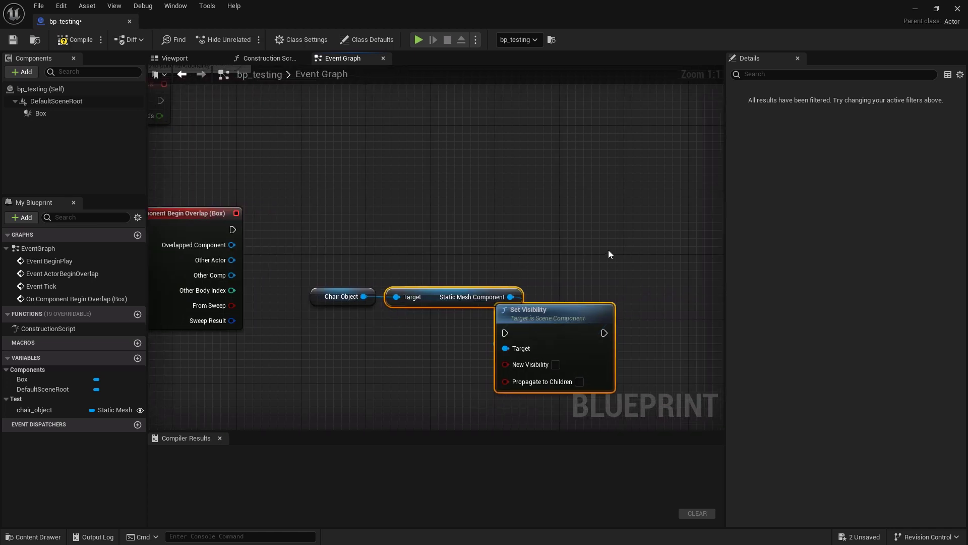
{"action": "left_click", "coordinate": [583, 300]}
{"action": "left_click", "coordinate": [554, 313]}
{"action": "left_click_drag", "start_coordinate": [603, 305], "coordinate": [708, 208]}
{"action": "left_click_drag", "start_coordinate": [233, 230], "coordinate": [610, 235]}
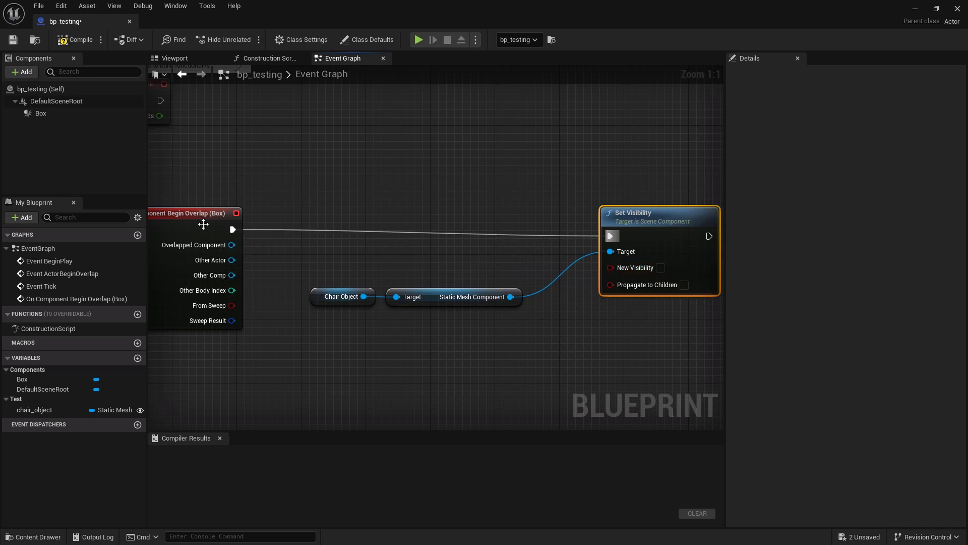
{"action": "left_click", "coordinate": [72, 41]}
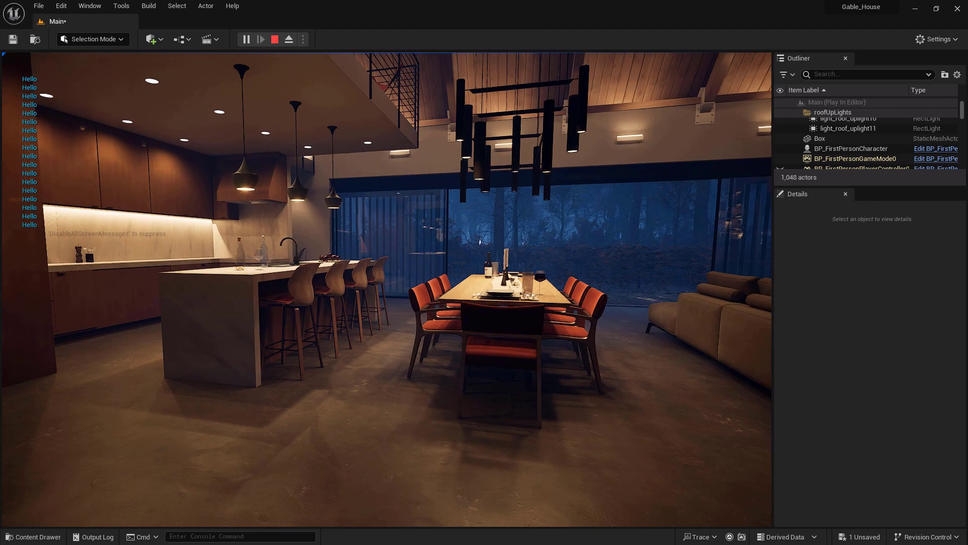
Step: Walk back and forth between the kitchen island and dining table in play mode to test the chair's visibility trigger
{"action": "key", "text": "w"}
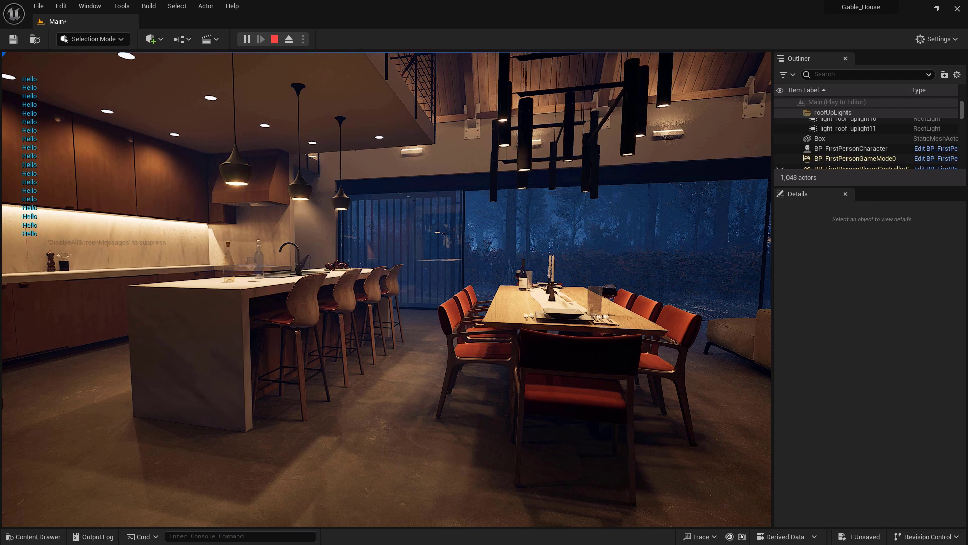
{"action": "key", "text": "a"}
{"action": "key", "text": "d"}
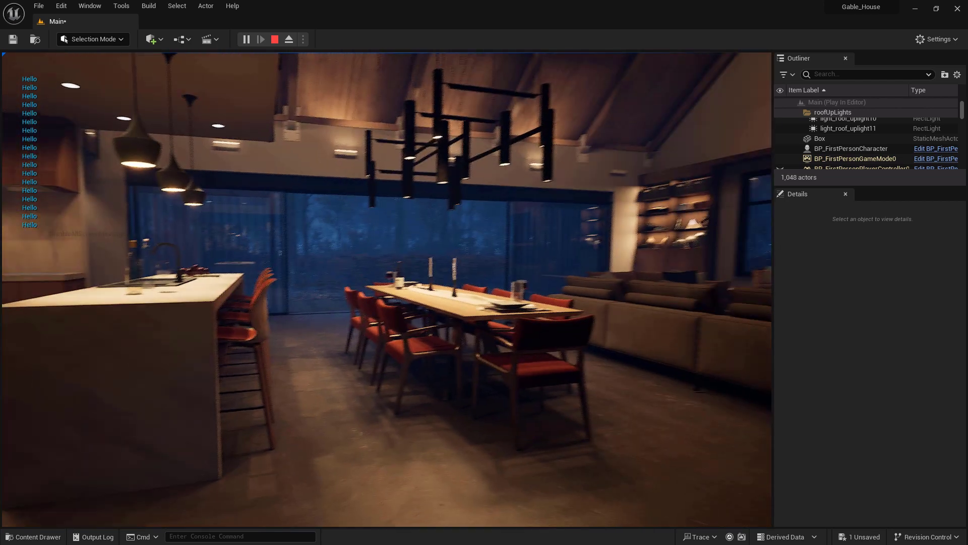
{"action": "key", "text": "w"}
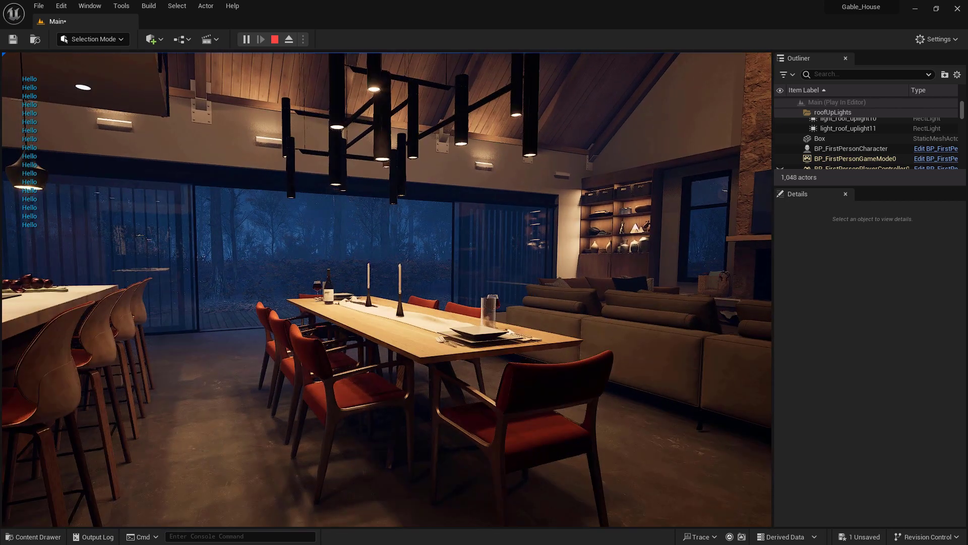
{"action": "key", "text": "s"}
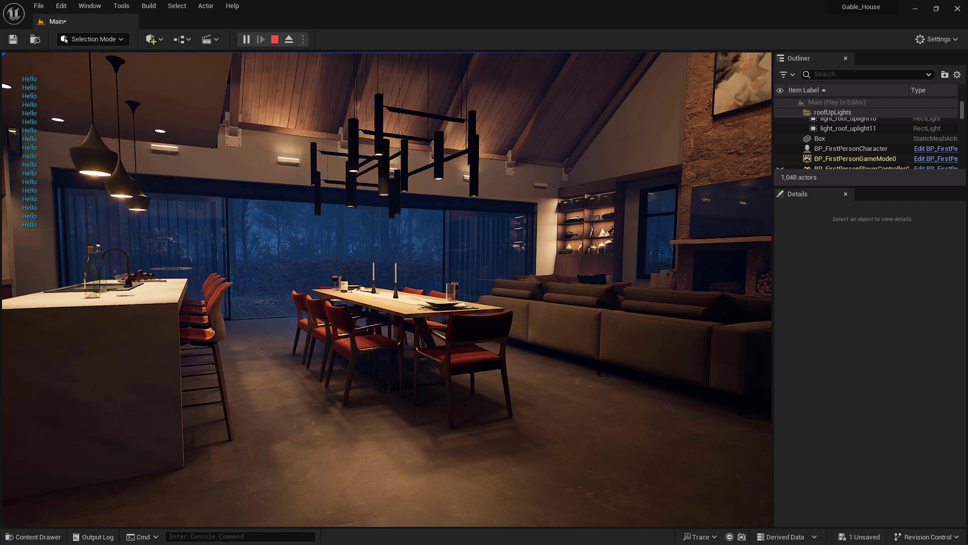
{"action": "key", "text": "w"}
{"action": "key", "text": "s"}
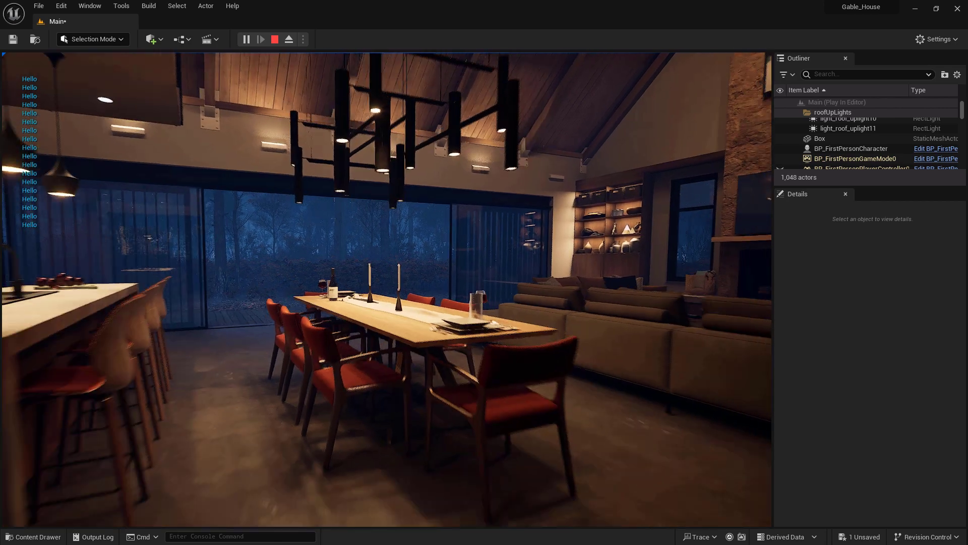
Step: Return to the bp_testing event graph and move the Chair Object and Static Mesh Component nodes lower, clear of the execution wire
{"action": "key", "text": "w"}
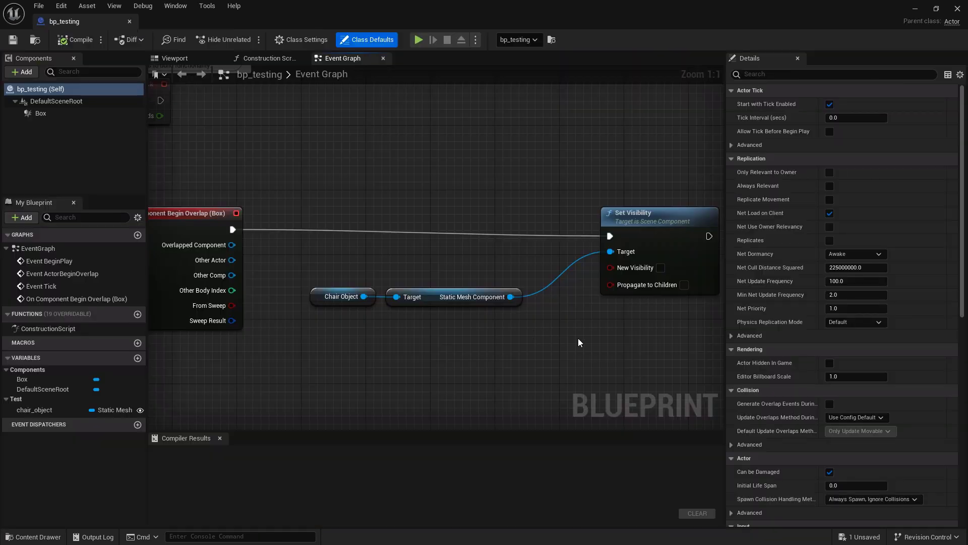
{"action": "right_click", "coordinate": [578, 338]}
{"action": "left_click", "coordinate": [615, 319]}
{"action": "scroll", "coordinate": [615, 319], "scroll_direction": "down", "scroll_amount": 2}
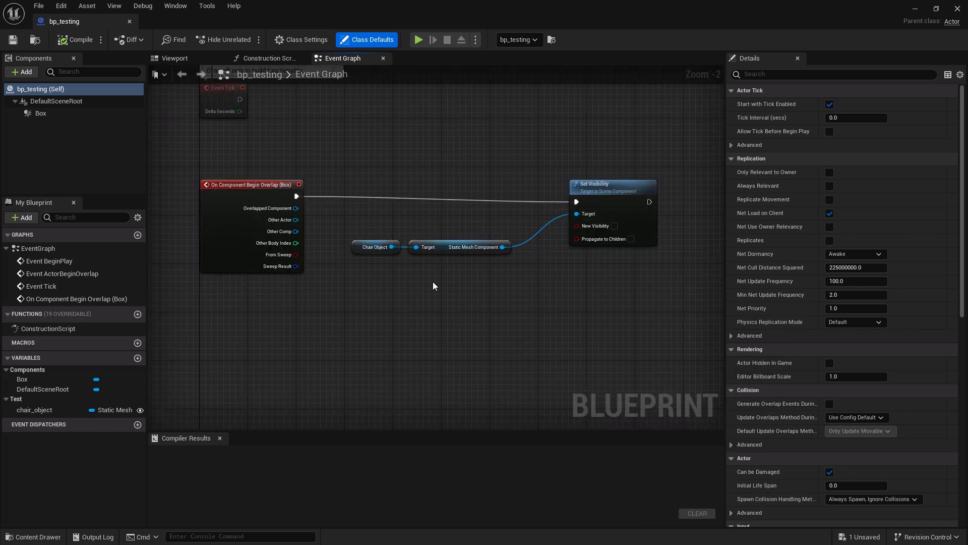
{"action": "left_click_drag", "start_coordinate": [375, 234], "coordinate": [408, 267]}
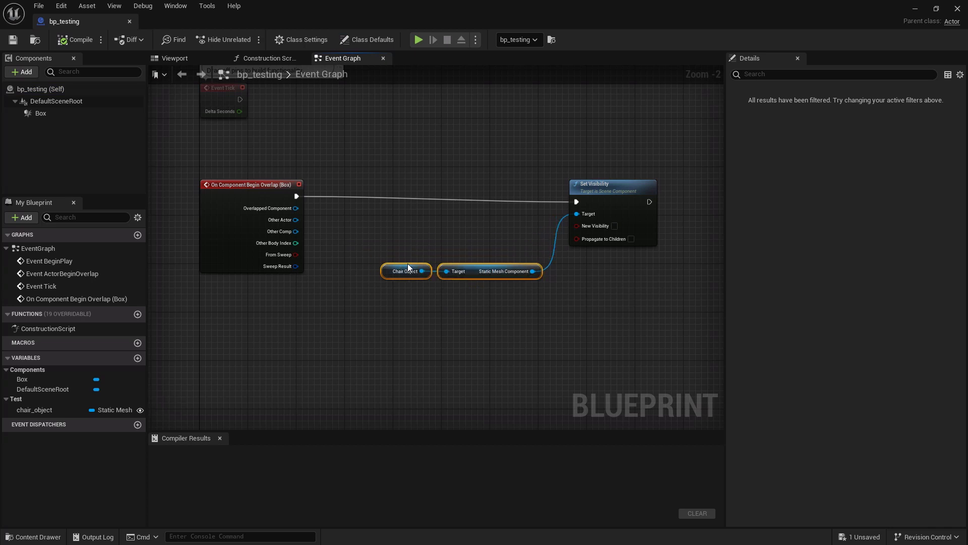
{"action": "left_click", "coordinate": [582, 295]}
Step: Insert a Flip Flop node after the Box begin overlap event, feeding Set Visibility from output A, and align it with the execution line
{"action": "left_click_drag", "start_coordinate": [254, 196], "coordinate": [327, 203]}
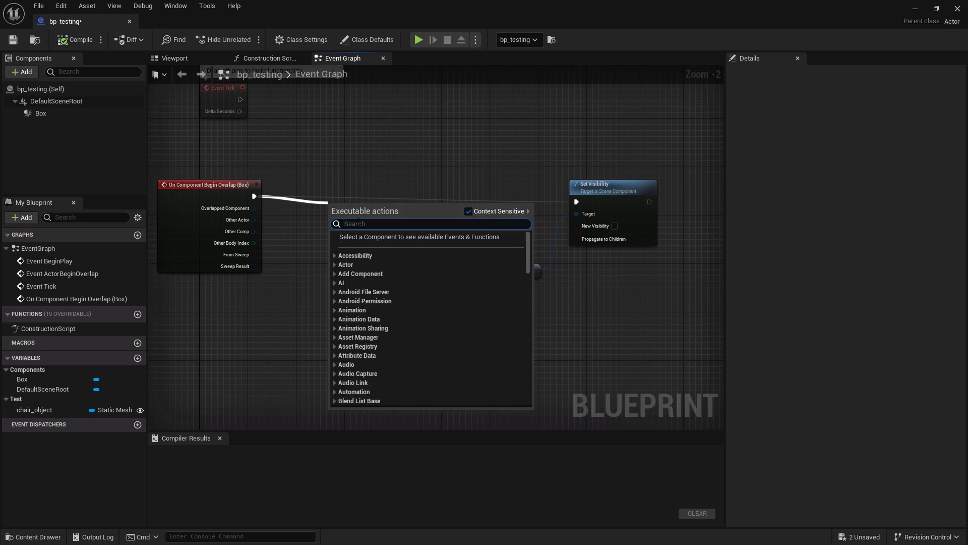
{"action": "type", "text": "flip"}
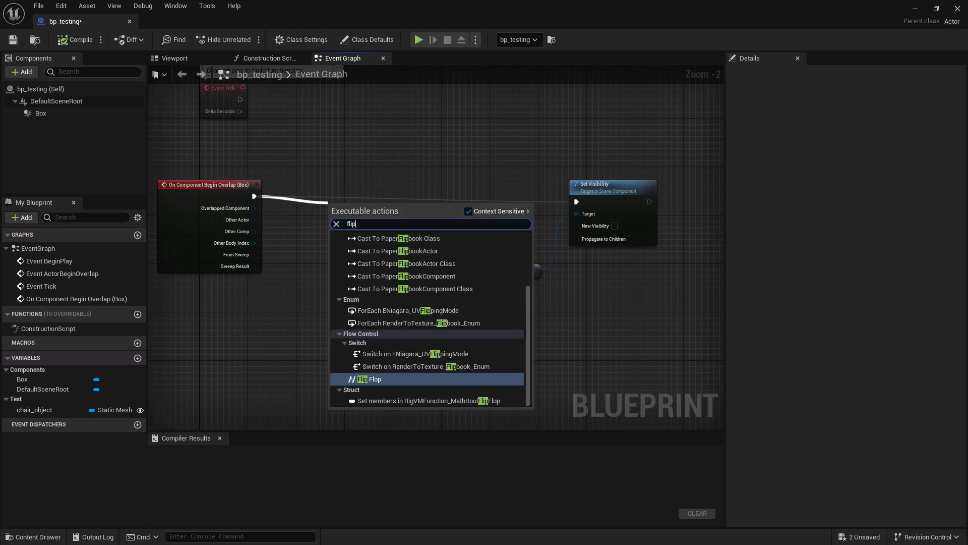
{"action": "type", "text": " flop"}
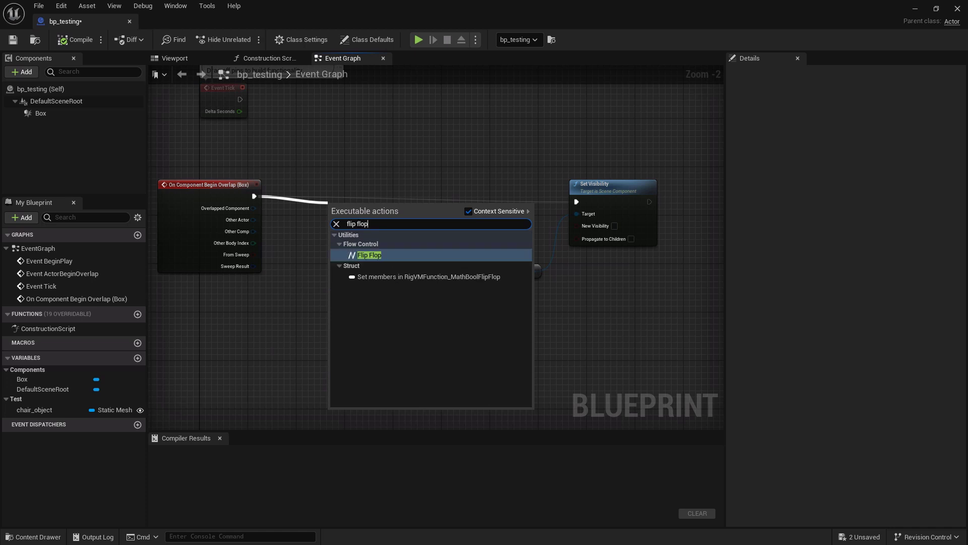
{"action": "left_click", "coordinate": [377, 255]}
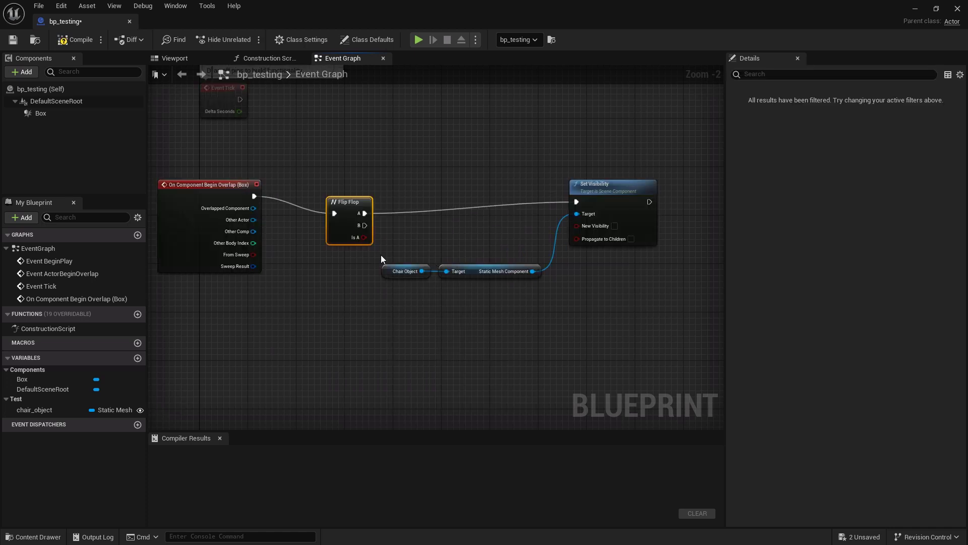
{"action": "left_click_drag", "start_coordinate": [337, 202], "coordinate": [318, 195]}
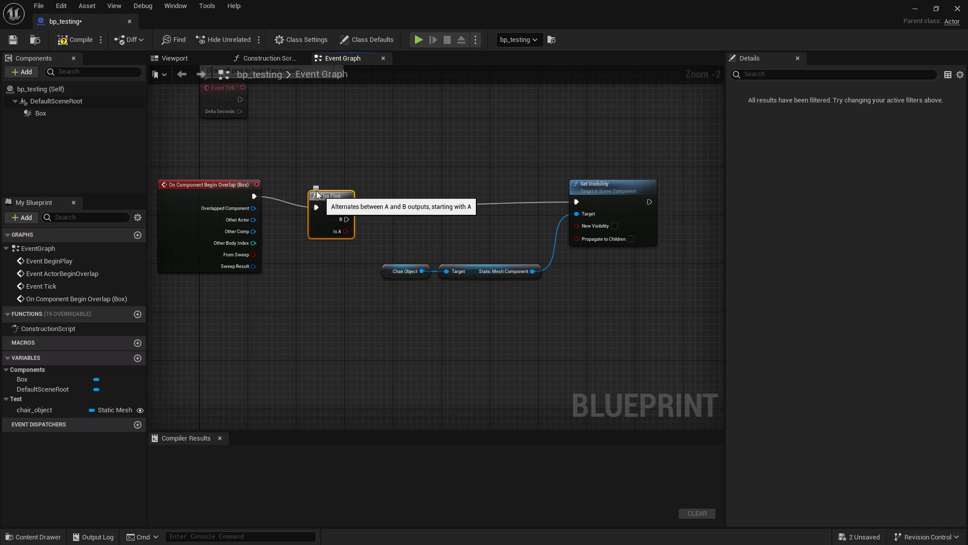
{"action": "left_click_drag", "start_coordinate": [316, 190], "coordinate": [305, 184]}
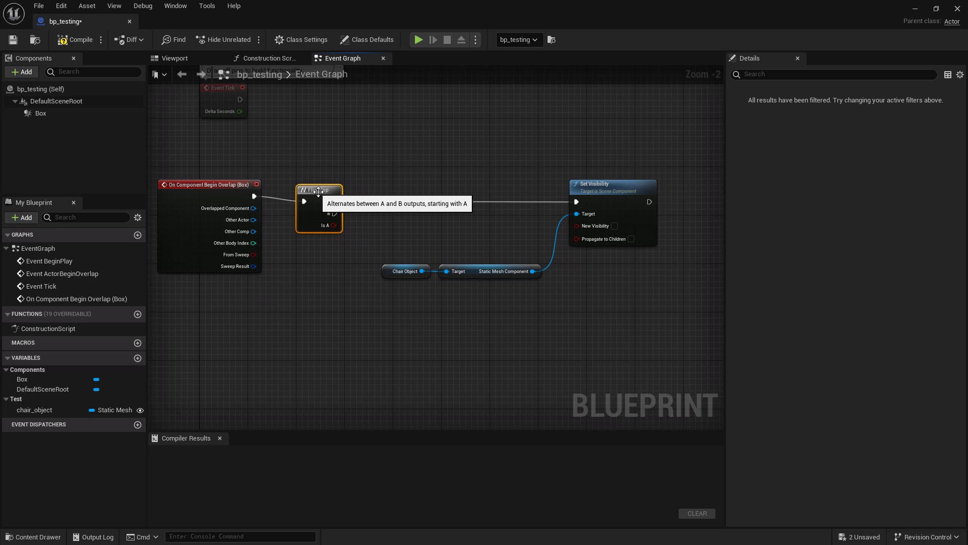
Step: Duplicate Set Visibility with New Visibility enabled, run it from the Flip Flop's B output and target the chair's Static Mesh Component
{"action": "left_click", "coordinate": [609, 189]}
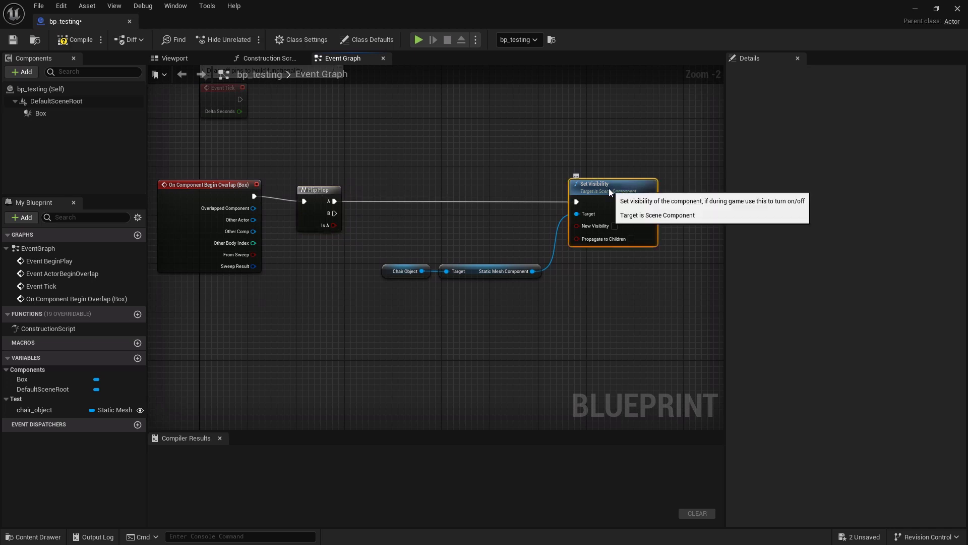
{"action": "key", "text": "ctrl+v"}
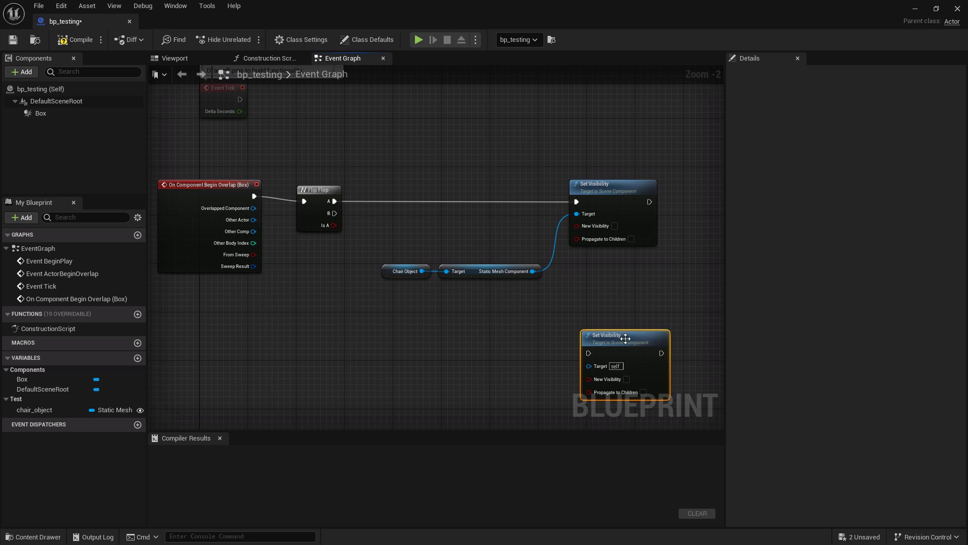
{"action": "left_click", "coordinate": [626, 379]}
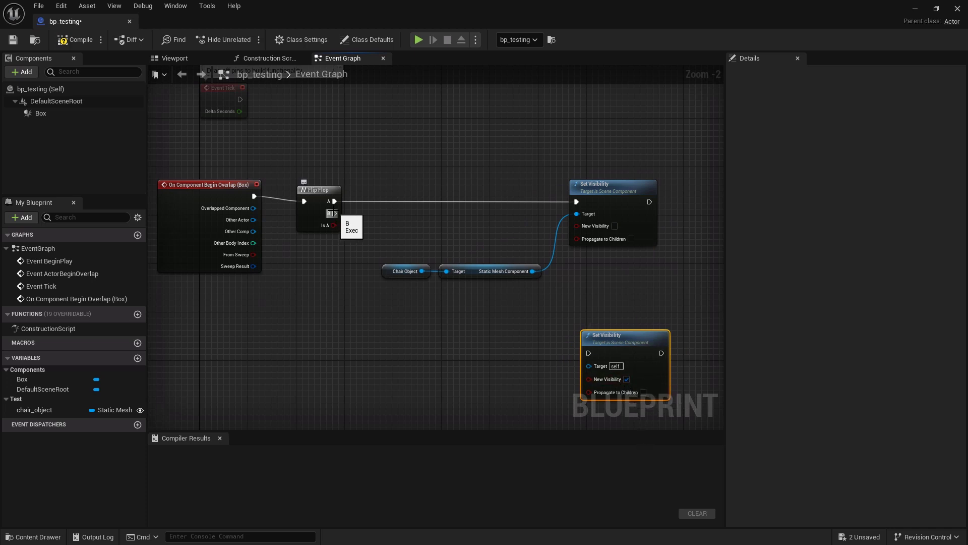
{"action": "left_click_drag", "start_coordinate": [333, 213], "coordinate": [589, 352]}
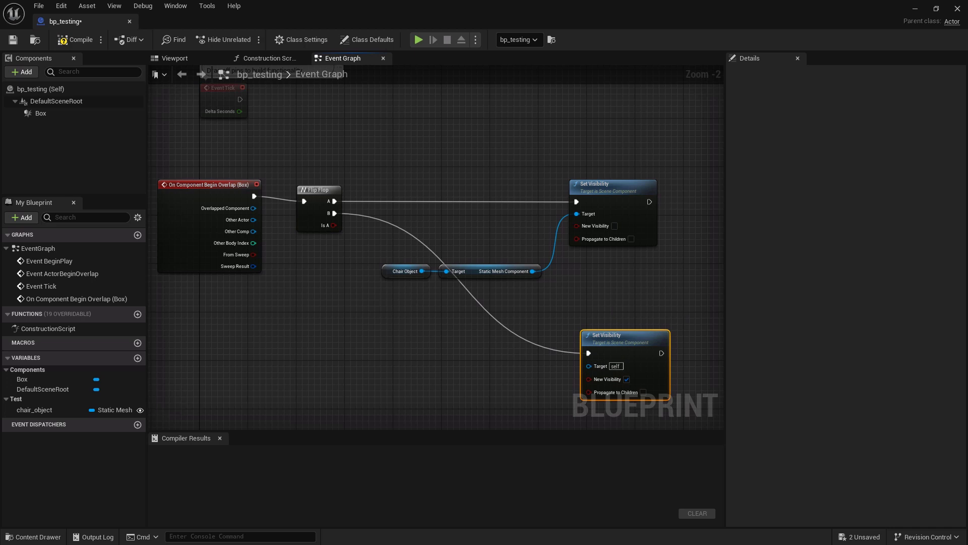
{"action": "right_click_drag", "start_coordinate": [611, 296], "coordinate": [593, 256]}
{"action": "left_click_drag", "start_coordinate": [515, 232], "coordinate": [572, 326]}
{"action": "left_click", "coordinate": [629, 259]}
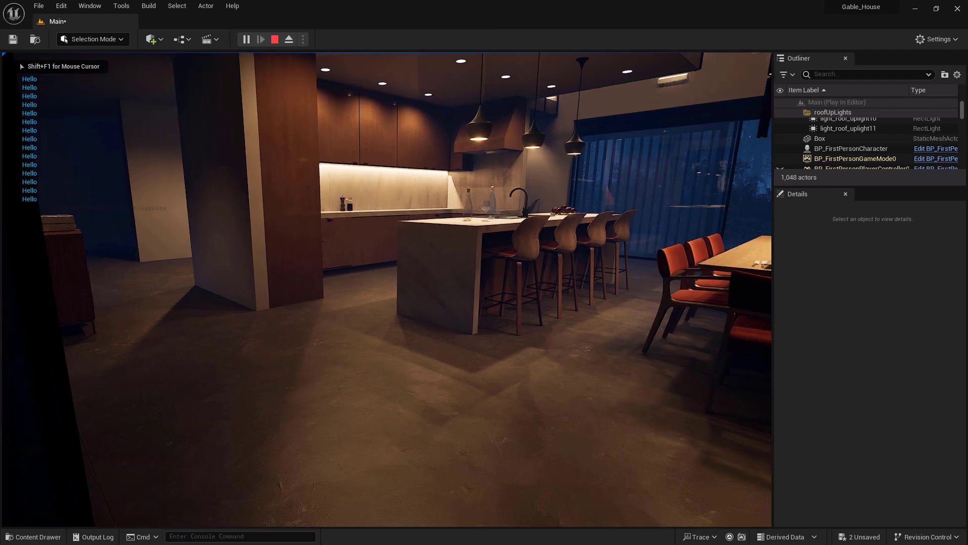
Step: Walk repeatedly in and out of the box trigger in play mode to test the chair's visibility toggling, and end the play session
{"action": "key", "text": "w"}
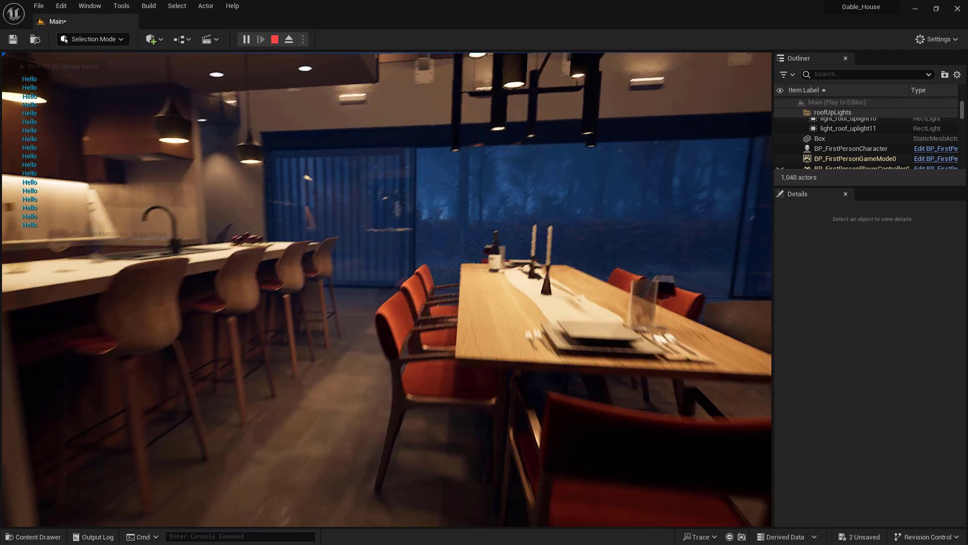
{"action": "key", "text": "s"}
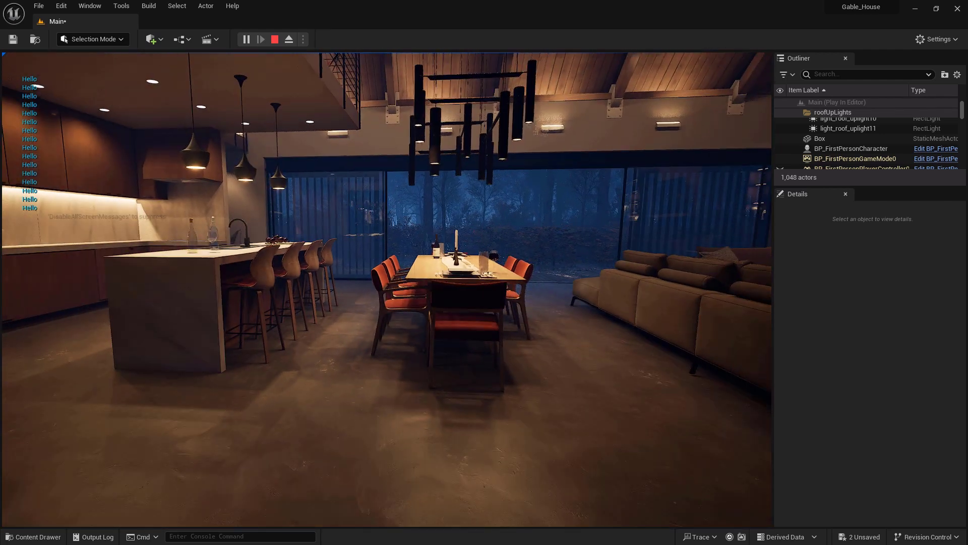
{"action": "key", "text": "w"}
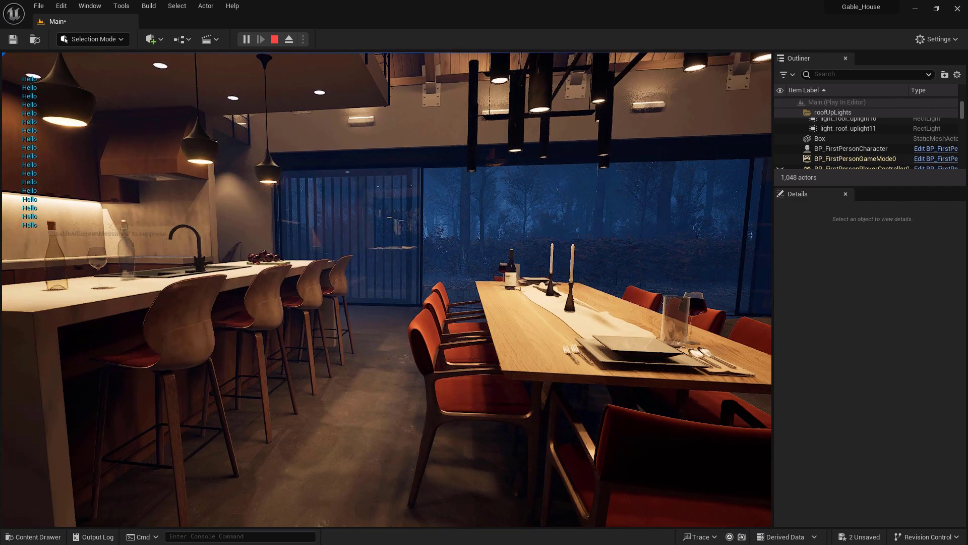
{"action": "key", "text": "s"}
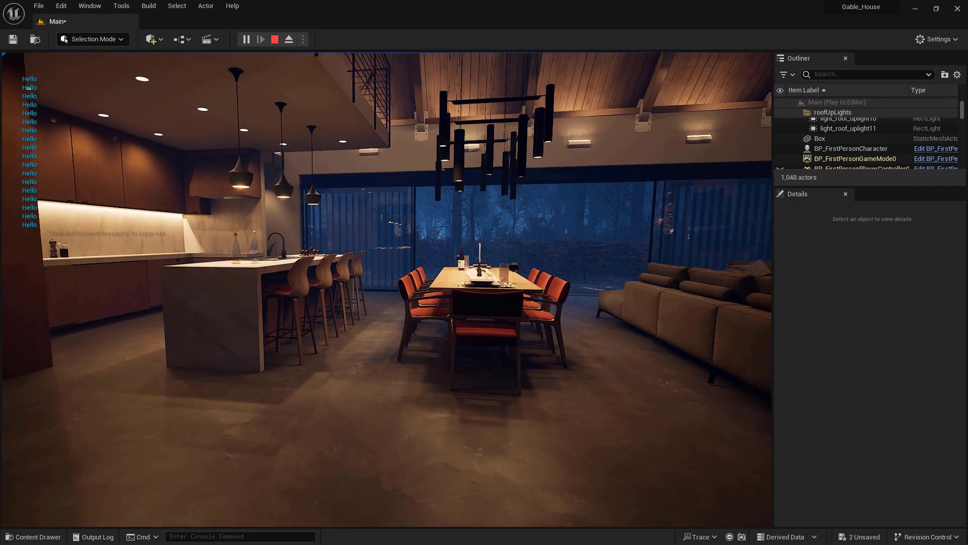
{"action": "key", "text": "w"}
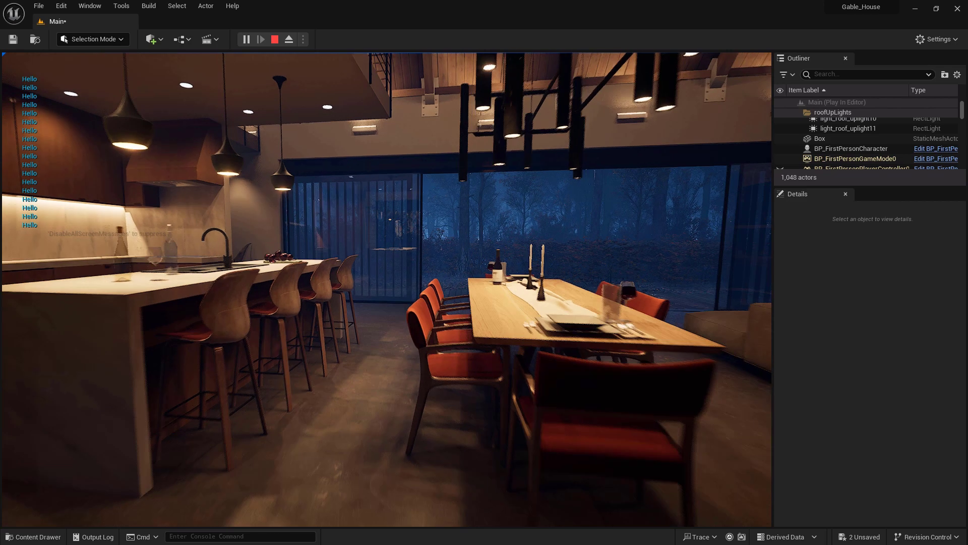
{"action": "key", "text": "s"}
{"action": "key", "text": "w"}
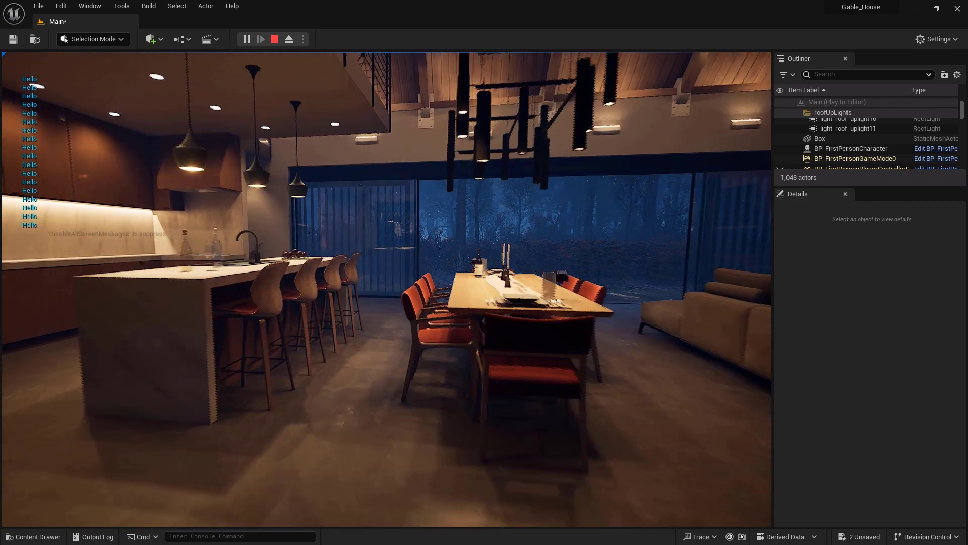
{"action": "key", "text": "w"}
{"action": "key", "text": "Escape"}
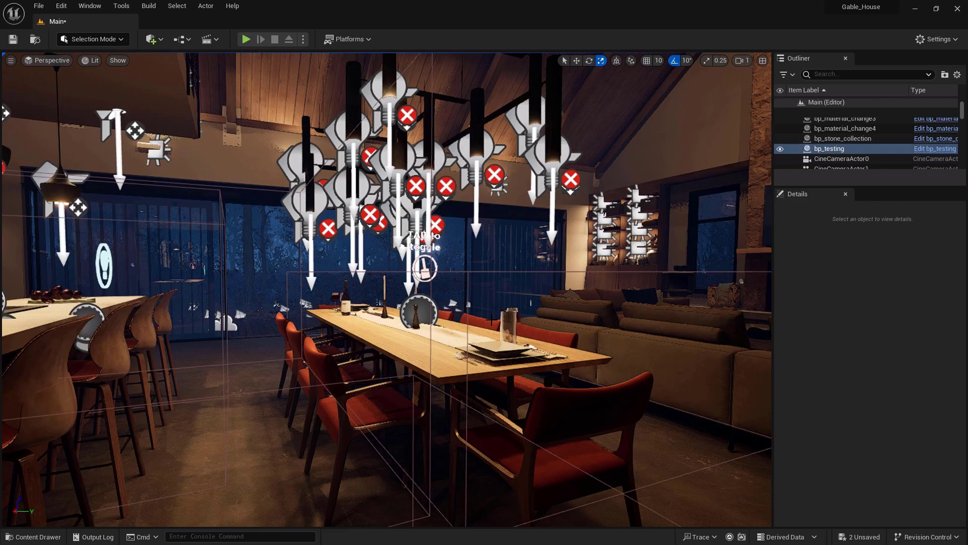
Step: Reopen bp_testing, add an On Component End Overlap event for Box and place it below the begin overlap event
{"action": "left_click", "coordinate": [33, 537]}
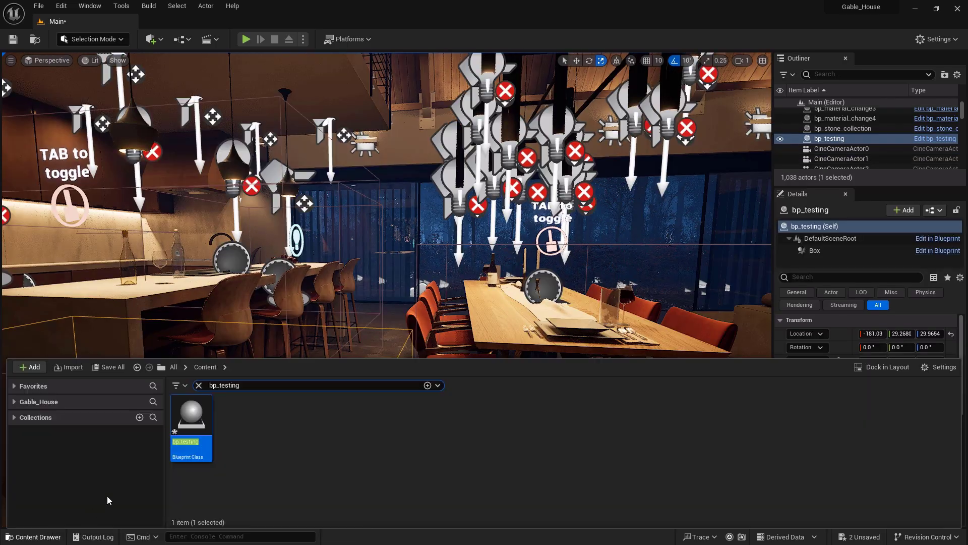
{"action": "double_click", "coordinate": [191, 412]}
{"action": "left_click", "coordinate": [46, 113]}
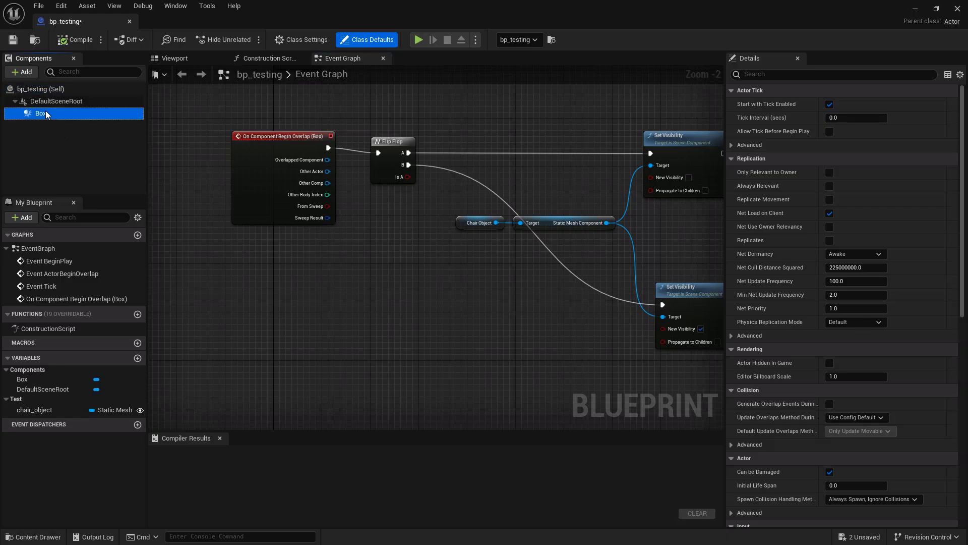
{"action": "scroll", "coordinate": [792, 374], "scroll_direction": "down", "scroll_amount": 15}
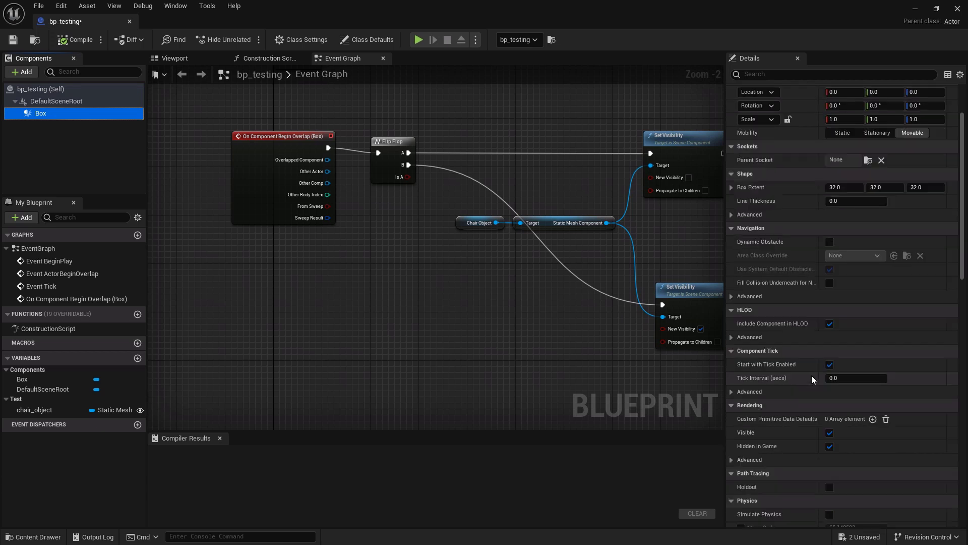
{"action": "scroll", "coordinate": [818, 377], "scroll_direction": "down", "scroll_amount": 12}
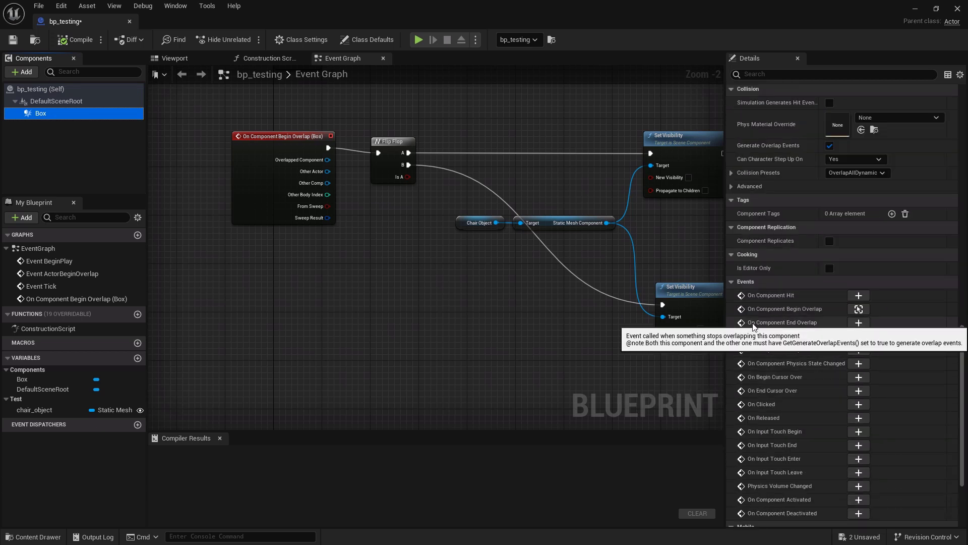
{"action": "left_click", "coordinate": [863, 322]}
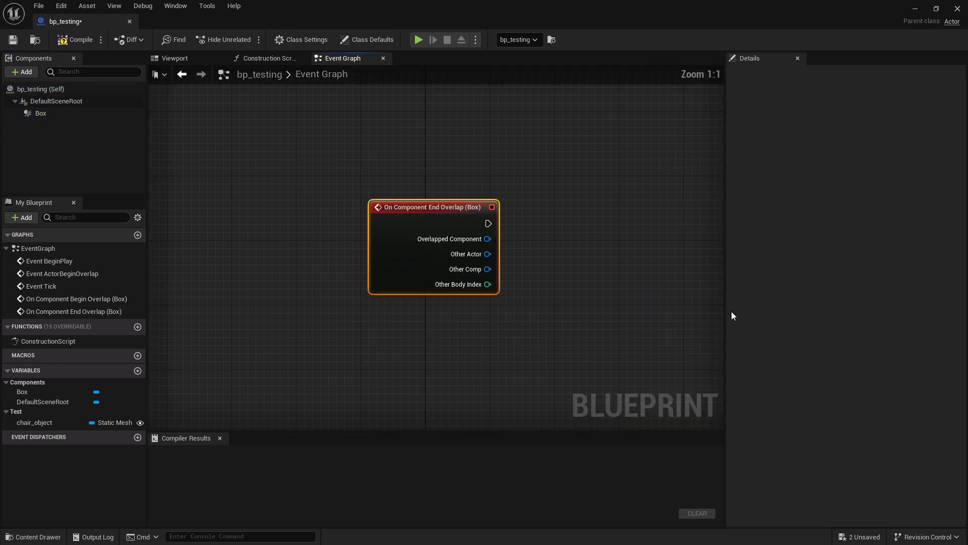
{"action": "scroll", "coordinate": [544, 292], "scroll_direction": "down", "scroll_amount": 6}
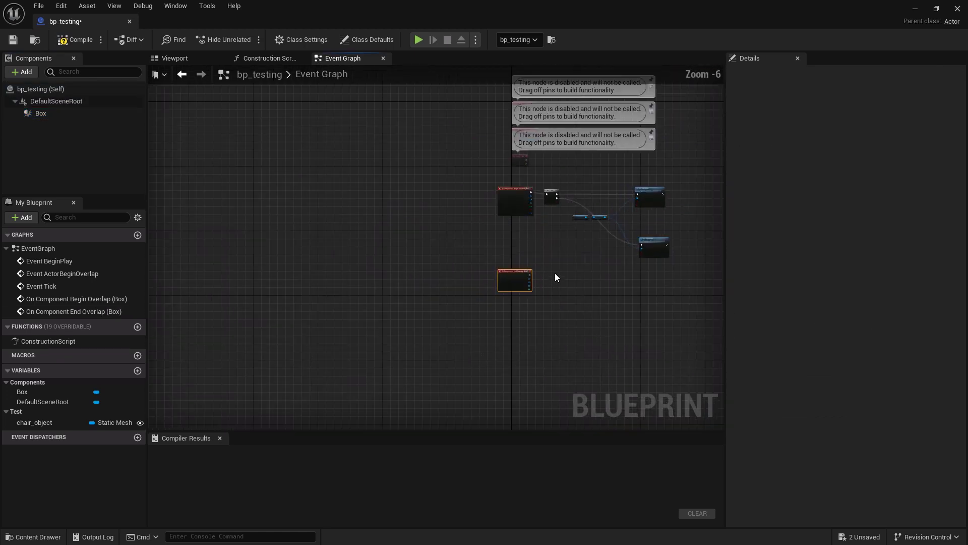
{"action": "scroll", "coordinate": [554, 275], "scroll_direction": "up", "scroll_amount": 2}
{"action": "left_click_drag", "start_coordinate": [474, 268], "coordinate": [476, 198]}
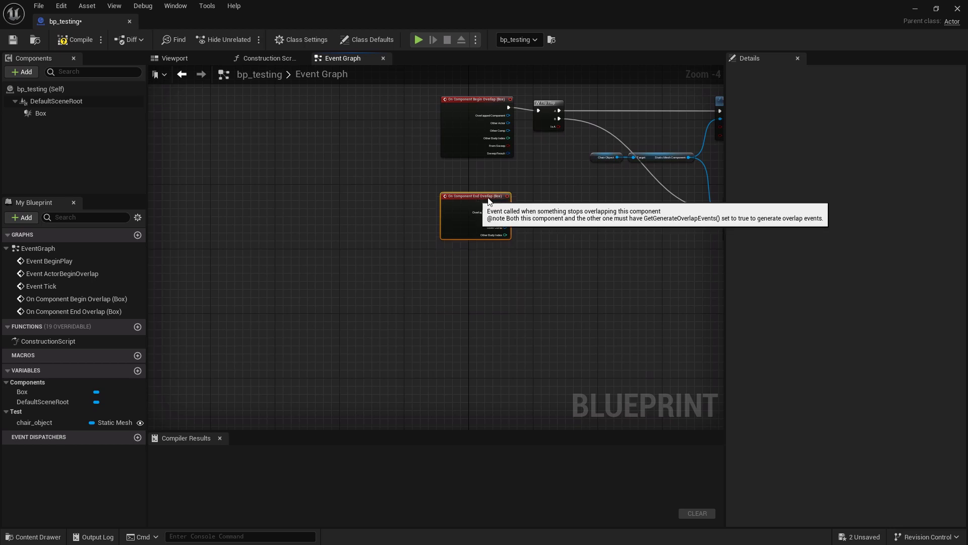
Step: Delete the Flip Flop node and connect the Box begin overlap event directly to the Set Visibility node with New Visibility off
{"action": "scroll", "coordinate": [547, 133], "scroll_direction": "up", "scroll_amount": 2}
{"action": "right_click_drag", "start_coordinate": [546, 133], "coordinate": [497, 200]}
{"action": "left_click", "coordinate": [502, 153]}
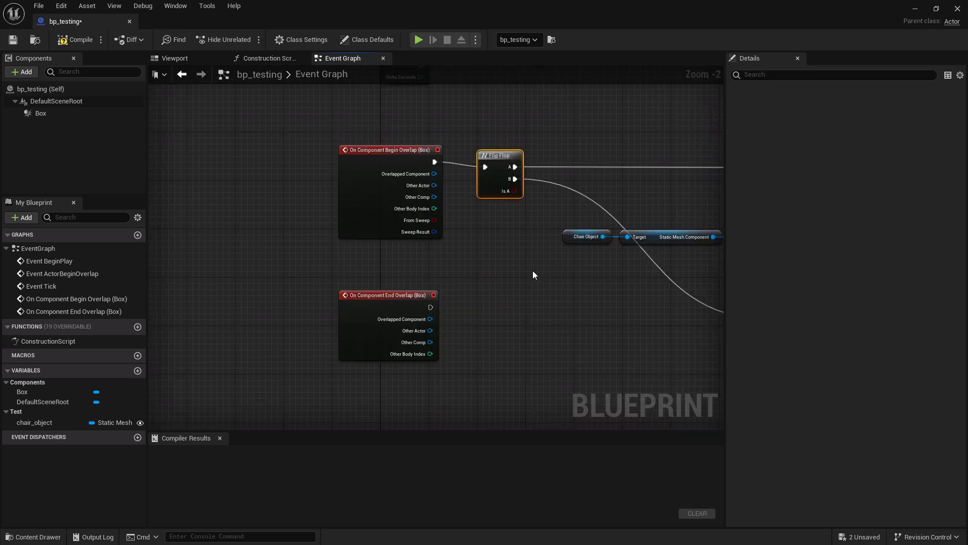
{"action": "right_click_drag", "start_coordinate": [532, 273], "coordinate": [452, 287]}
{"action": "key", "text": "Delete"}
{"action": "left_click_drag", "start_coordinate": [354, 180], "coordinate": [678, 185]}
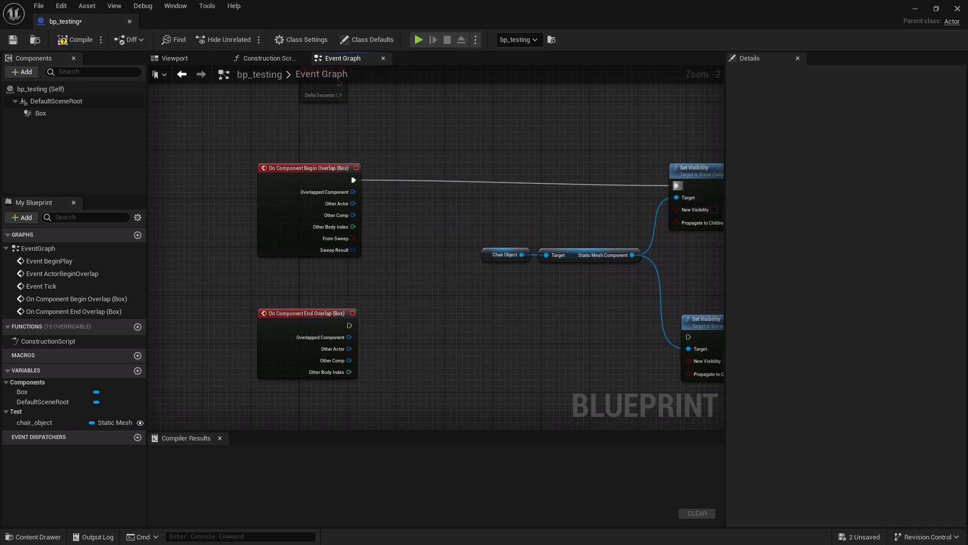
Step: Run the second Set Visibility node, with New Visibility enabled, from the On Component End Overlap (Box) event
{"action": "right_click_drag", "start_coordinate": [677, 186], "coordinate": [622, 159]}
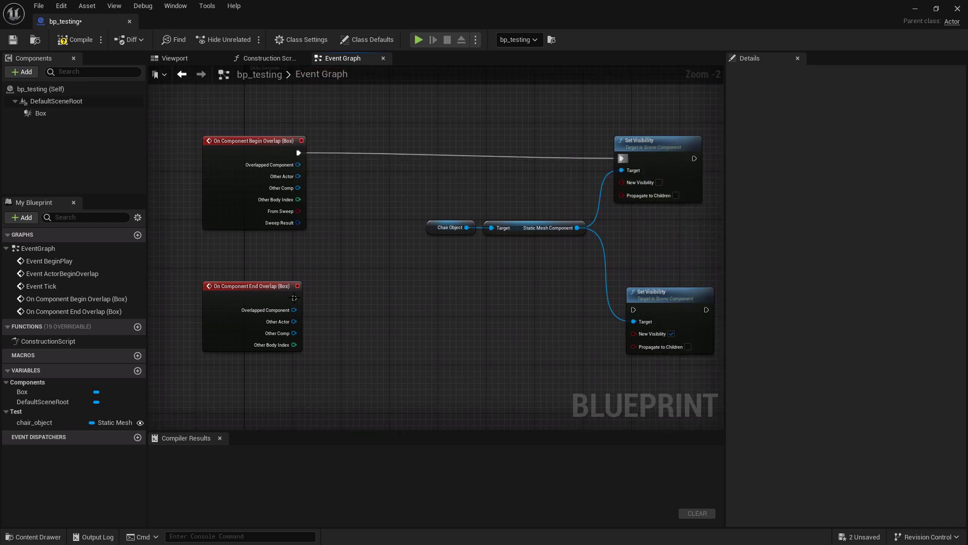
{"action": "left_click_drag", "start_coordinate": [299, 297], "coordinate": [635, 310]}
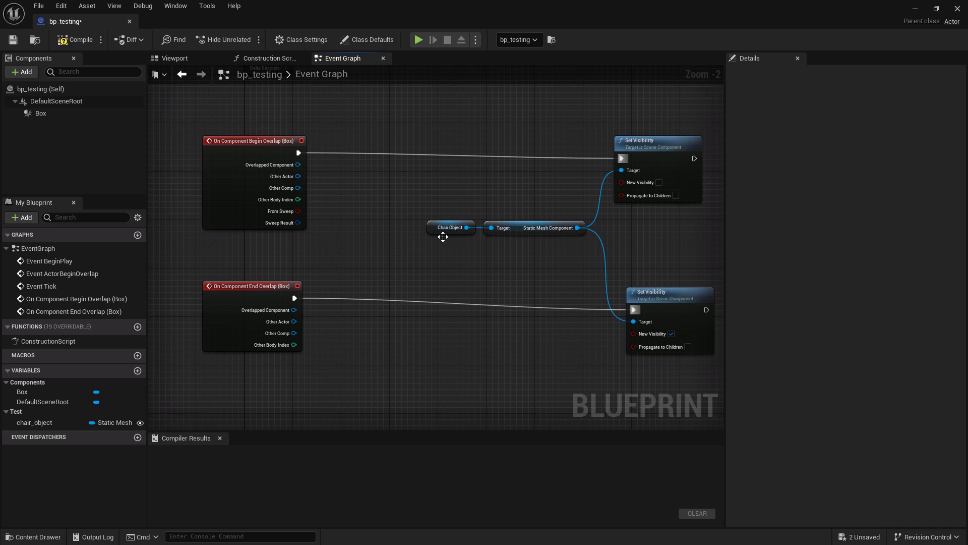
{"action": "right_click", "coordinate": [501, 288]}
{"action": "left_click", "coordinate": [465, 278]}
{"action": "scroll", "coordinate": [419, 326], "scroll_direction": "down", "scroll_amount": 2}
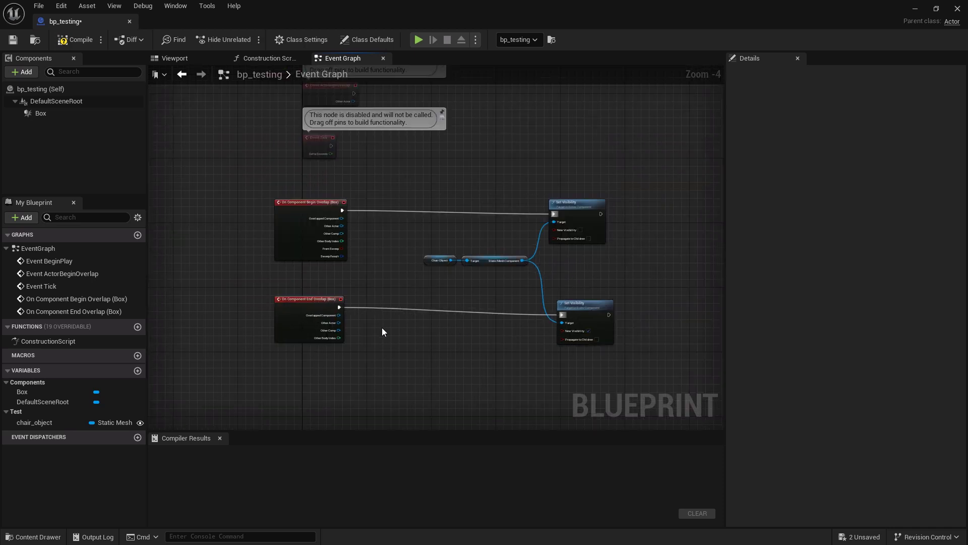